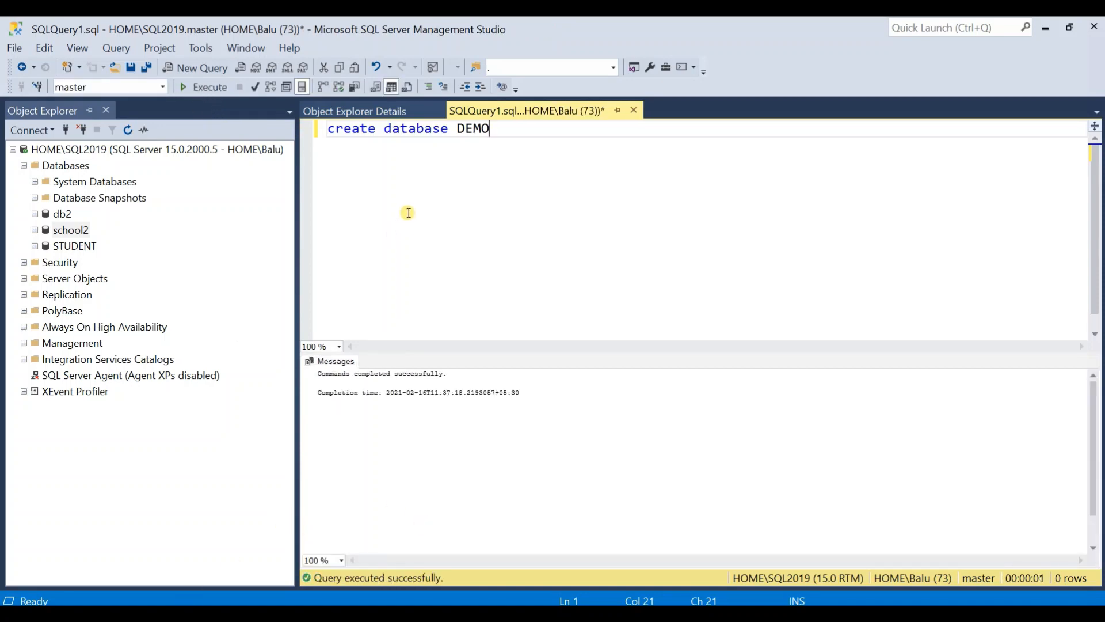
- Refresh the HOME\SQL2019 server in Object Explorer, expand its Databases folder and select the DEMO database
left_click(103, 150)
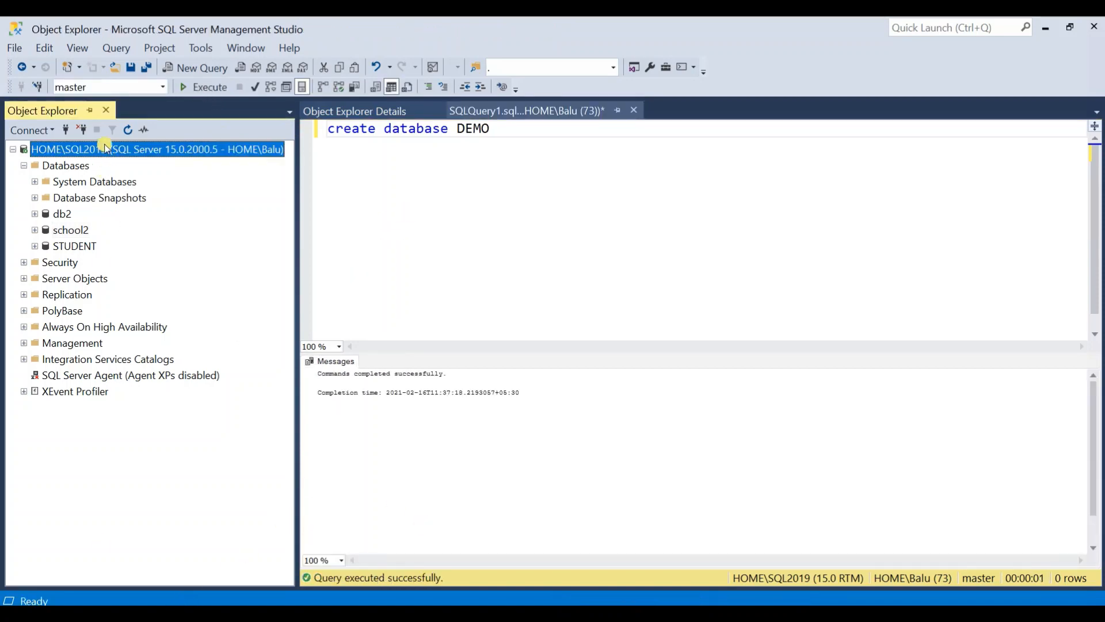
left_click(127, 130)
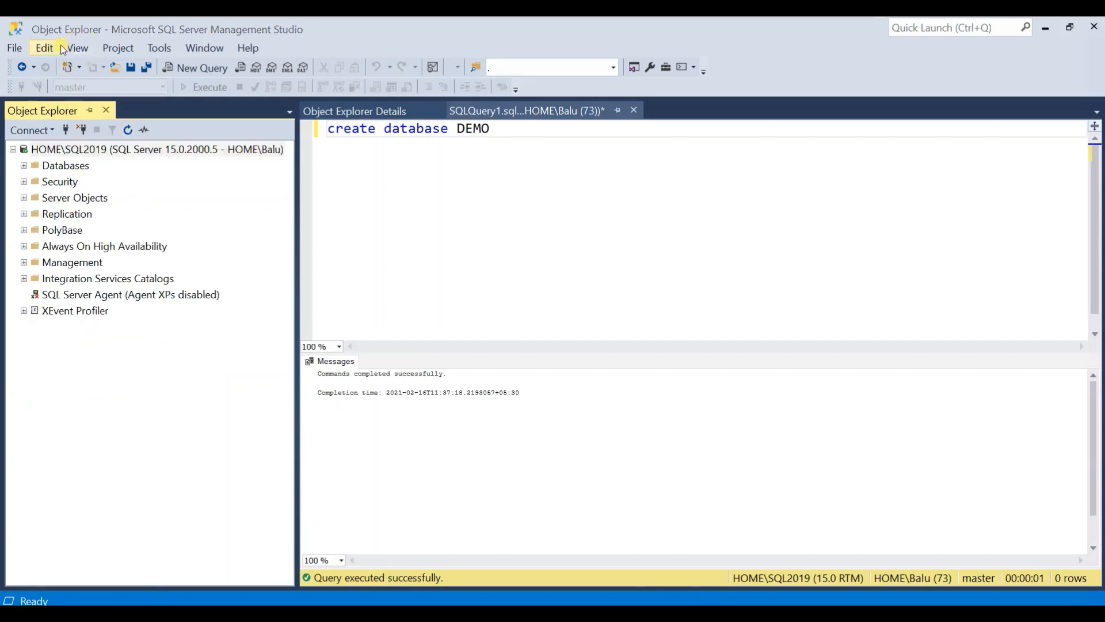
left_click(24, 165)
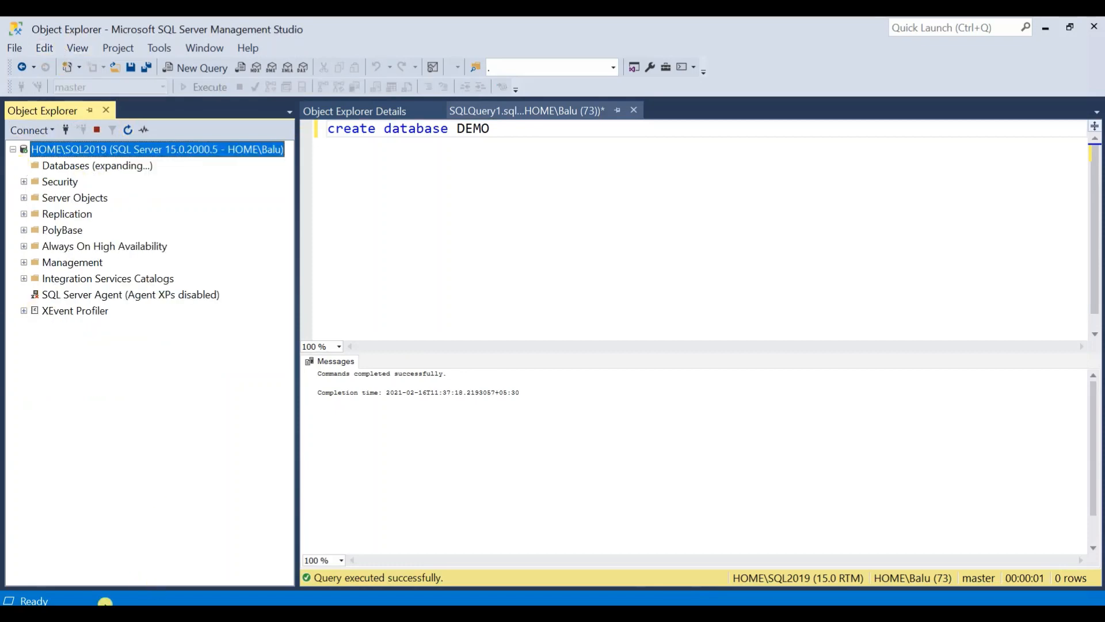
left_click(66, 229)
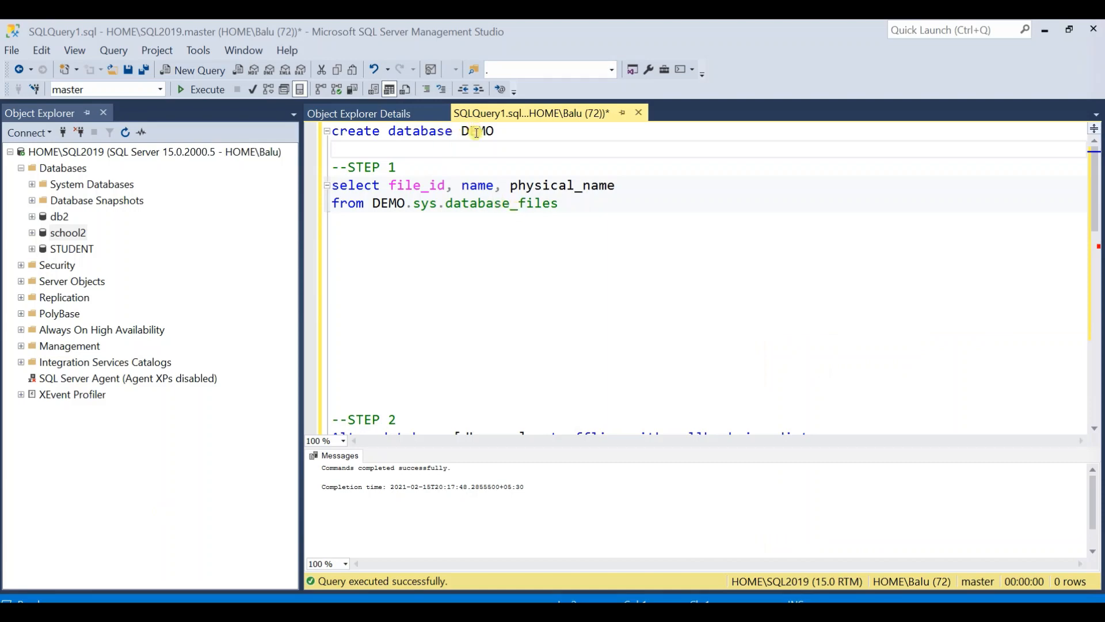
- Run the STEP 1 query on DEMO.sys.database_files and copy the name and physical_name results with headers
left_click_drag(558, 203, 343, 186)
left_click(203, 89)
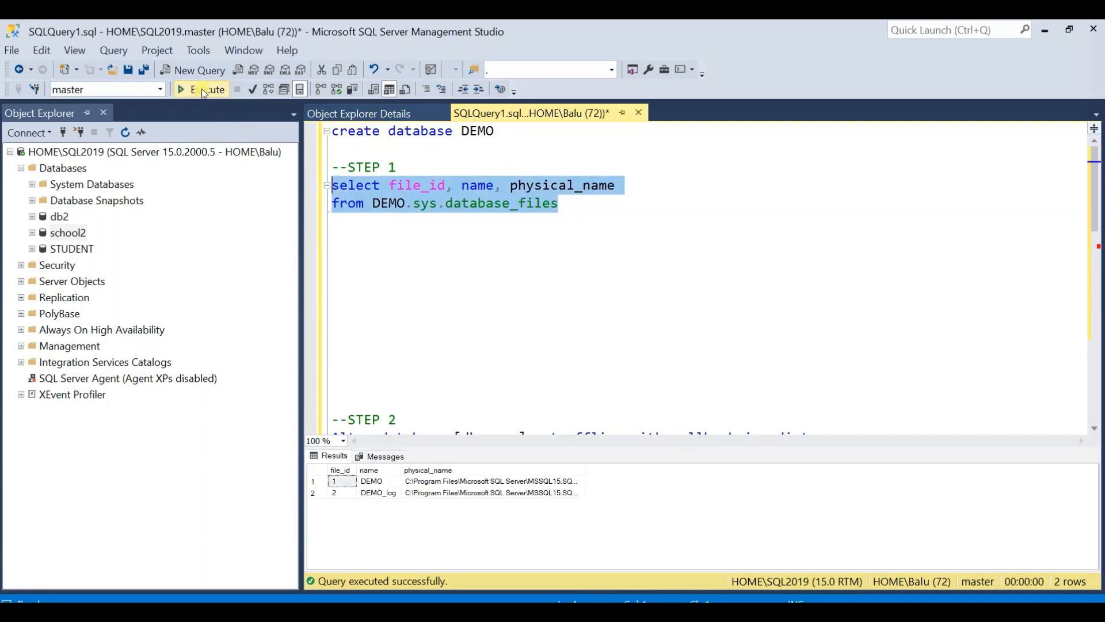
left_click(372, 482)
left_click(485, 497, "shift")
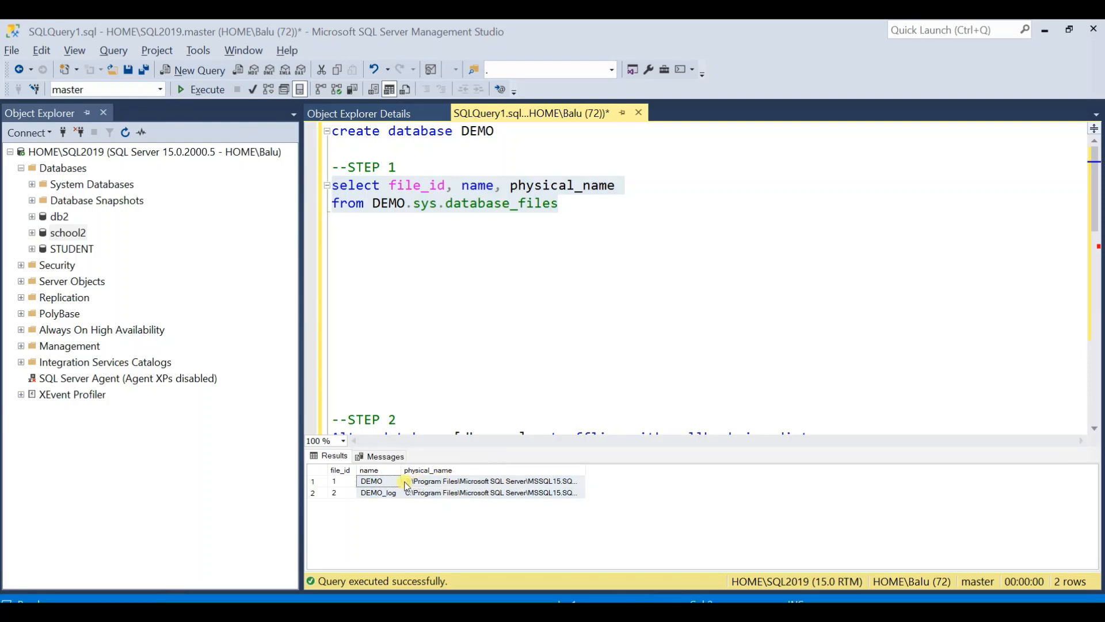
left_click(384, 483)
left_click(481, 494, "shift")
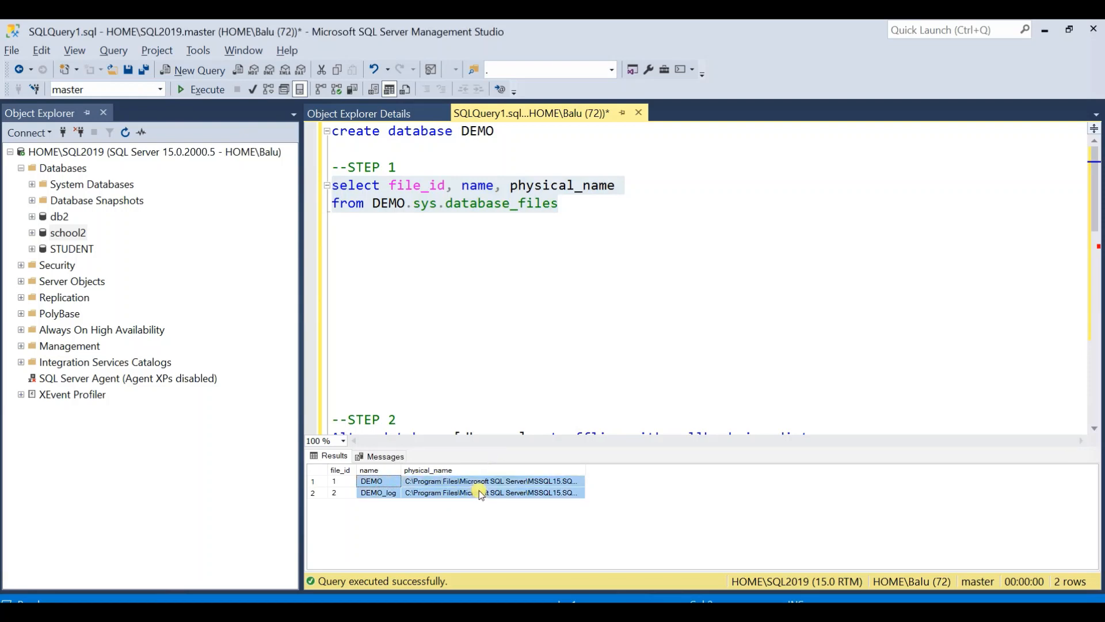
right_click(481, 494)
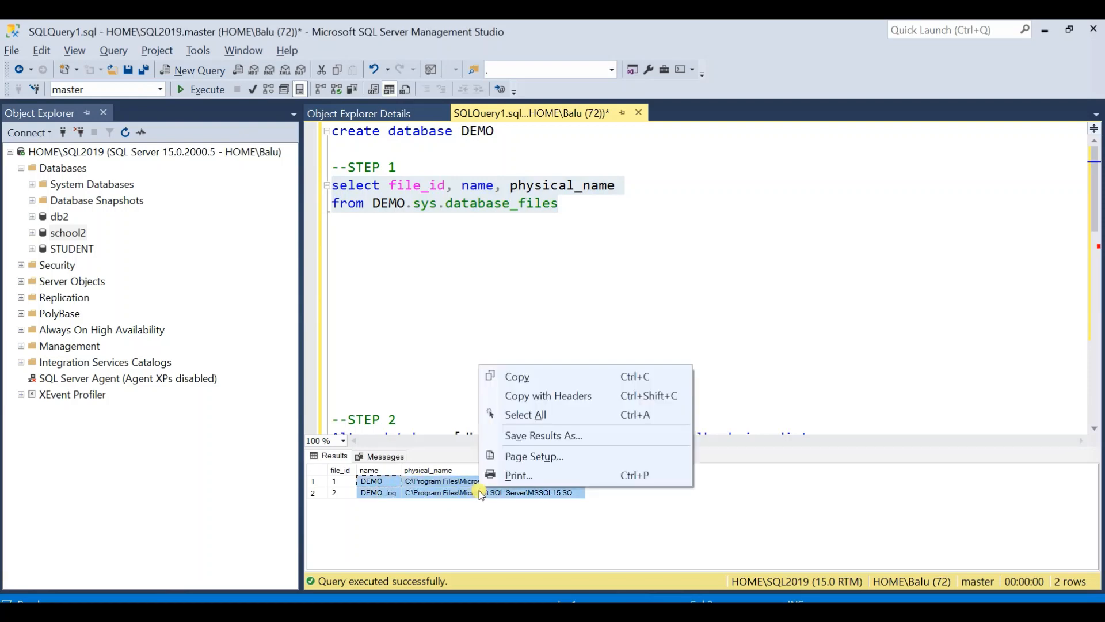
left_click(532, 397)
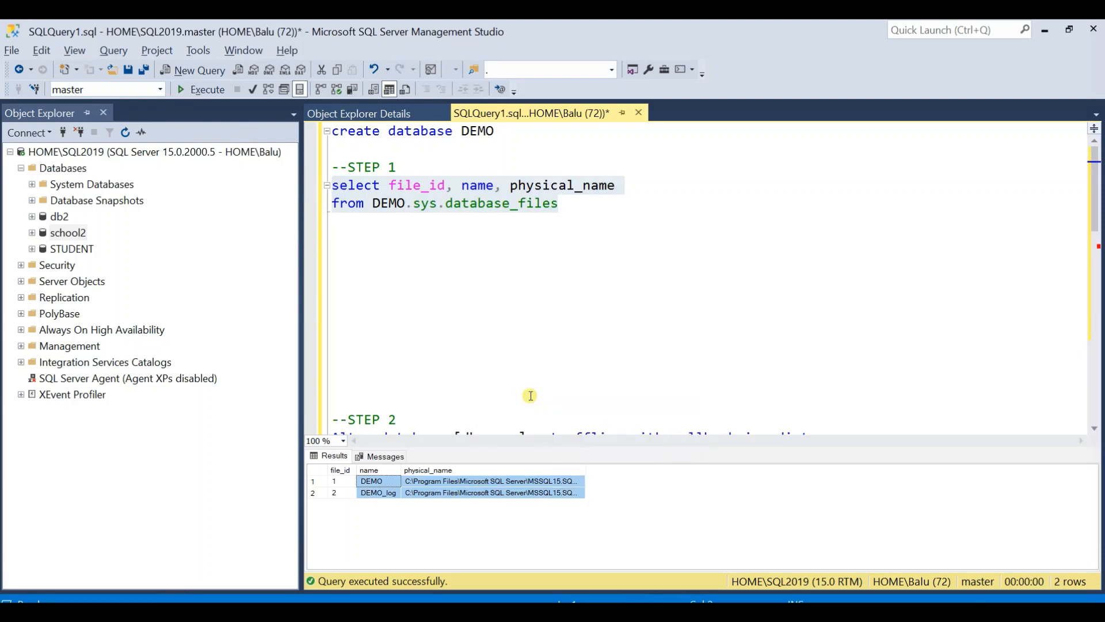
- Paste the copied file names and paths below the STEP 1 query and delete the header row
left_click(586, 224)
key("Return")
key("ctrl+v")
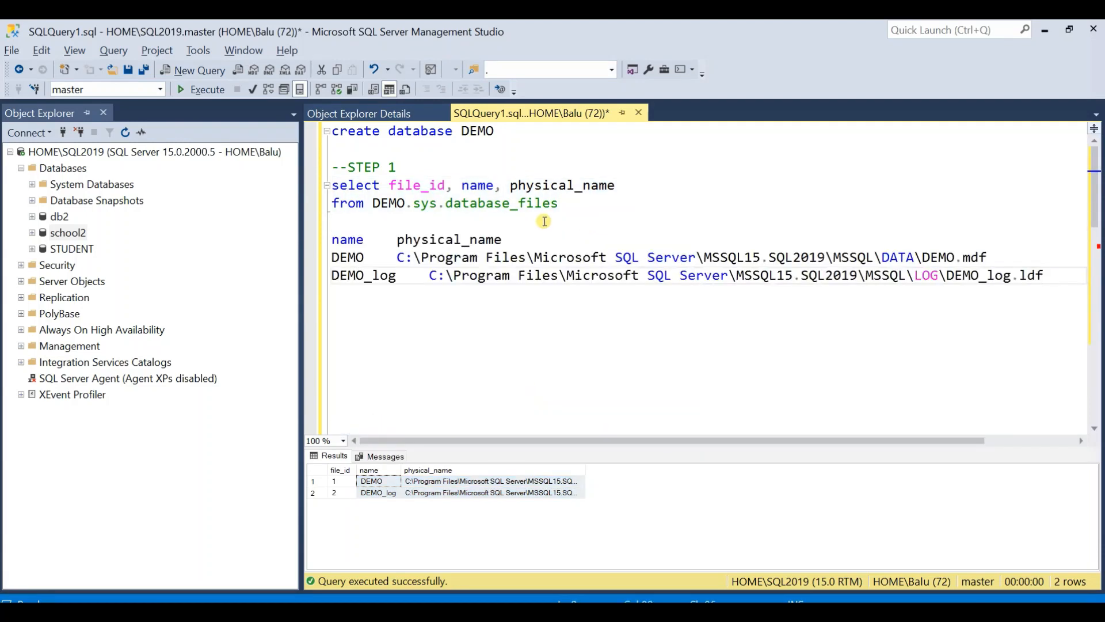
left_click_drag(503, 239, 334, 245)
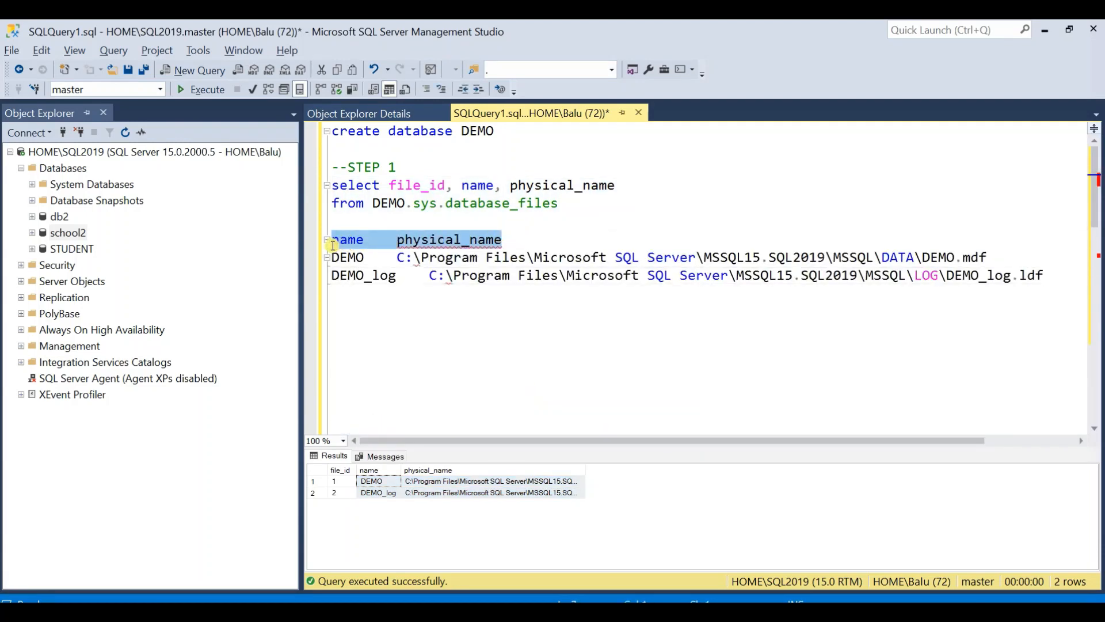
key("Delete")
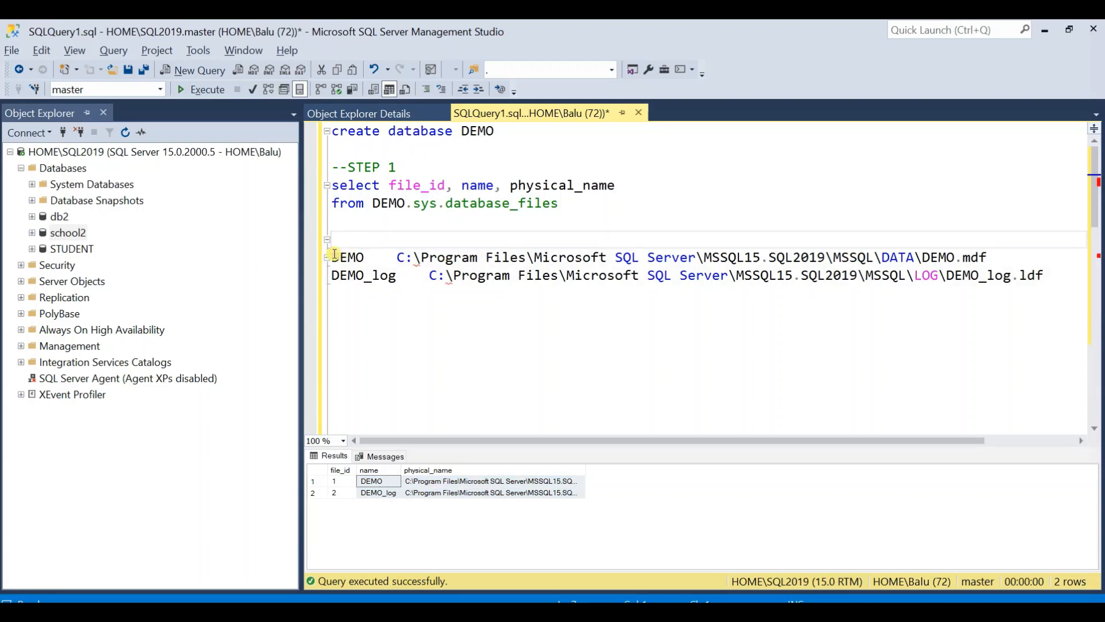
- Comment out the two pasted DEMO and DEMO_log path lines and remove the extra blank line above them
left_click_drag(332, 256, 1065, 277)
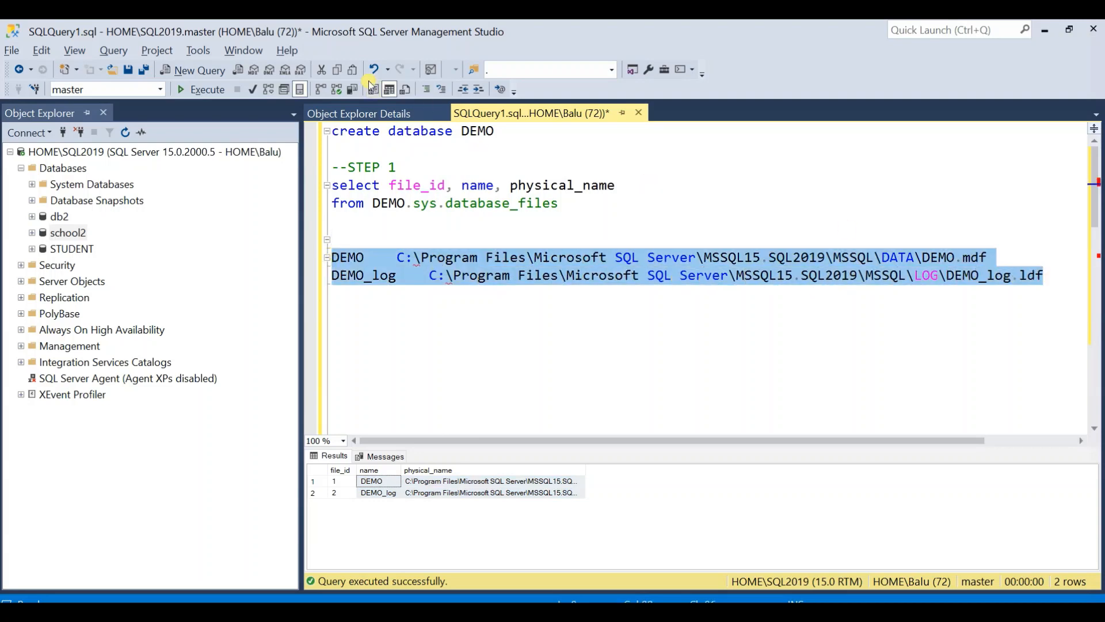
left_click(440, 91)
left_click(394, 292)
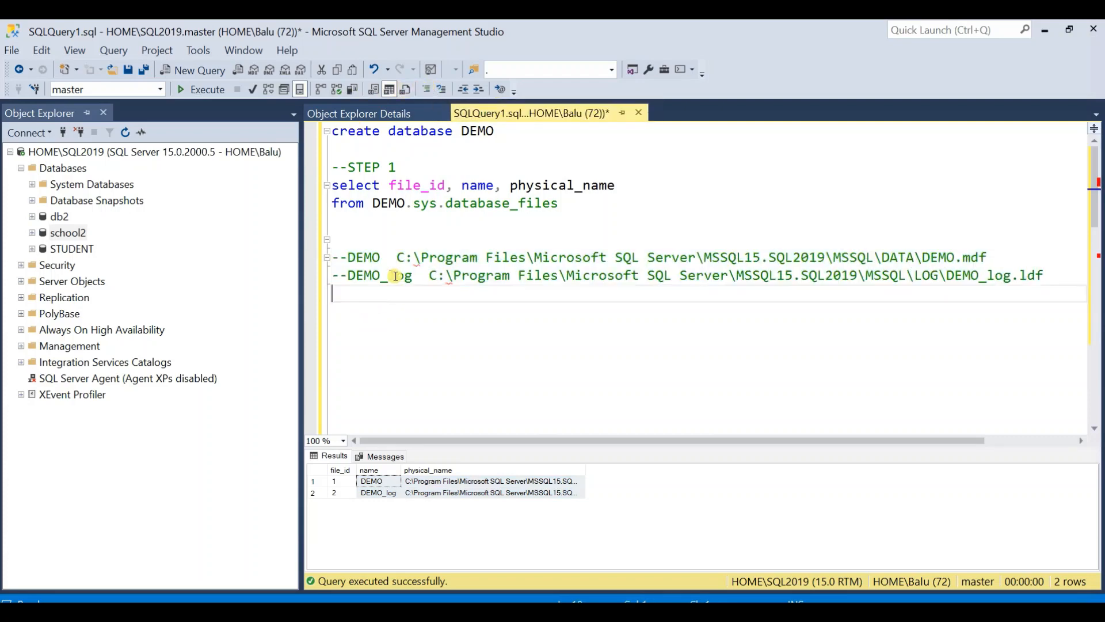
left_click(396, 221)
key("Delete")
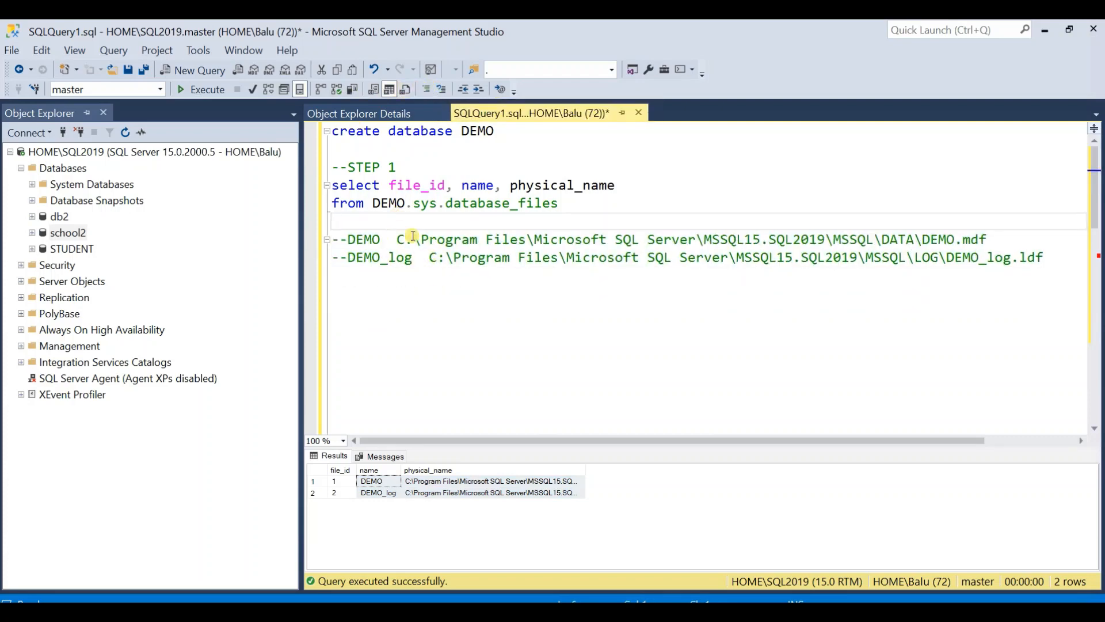
- Delete surplus blank lines between the commented file paths and the STEP 2 section
left_click(436, 257)
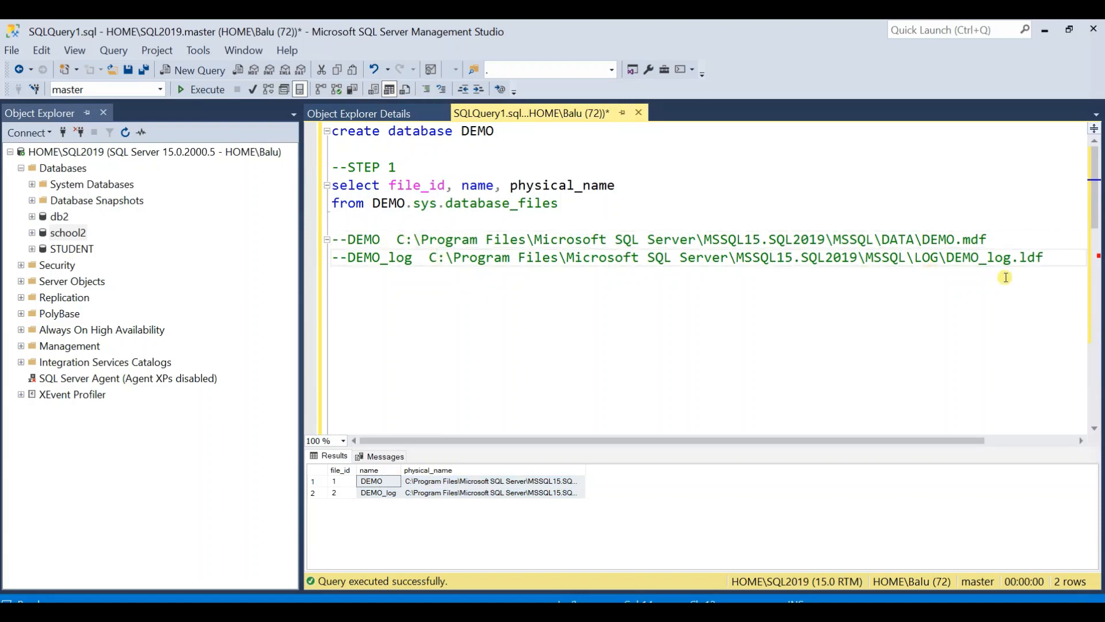
left_click(447, 345)
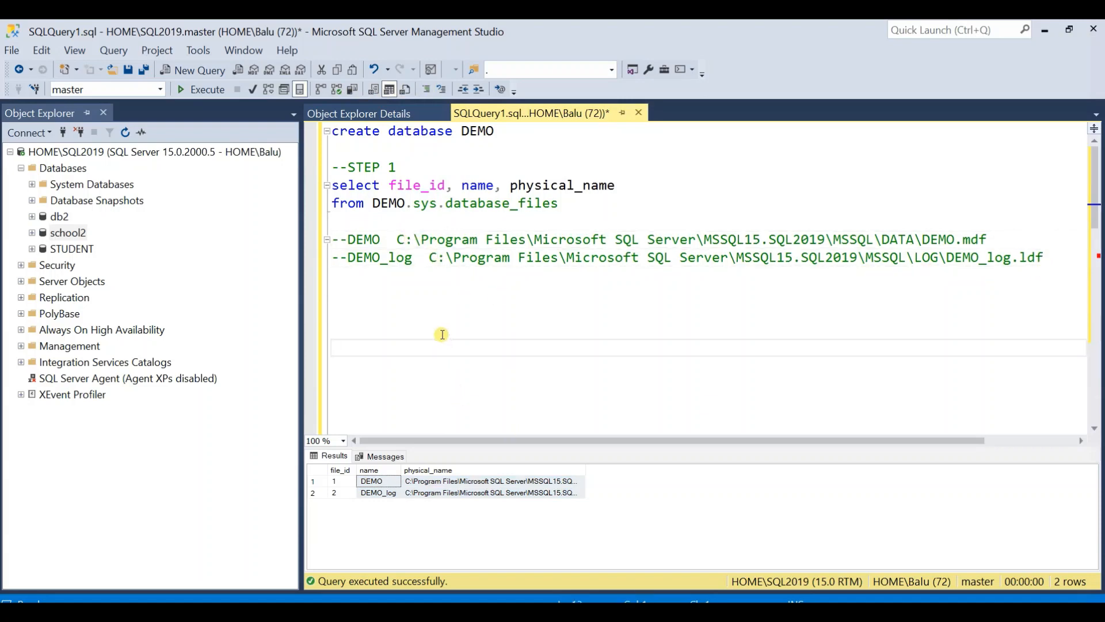
key("Delete")
key("Delete")
key("Delete")
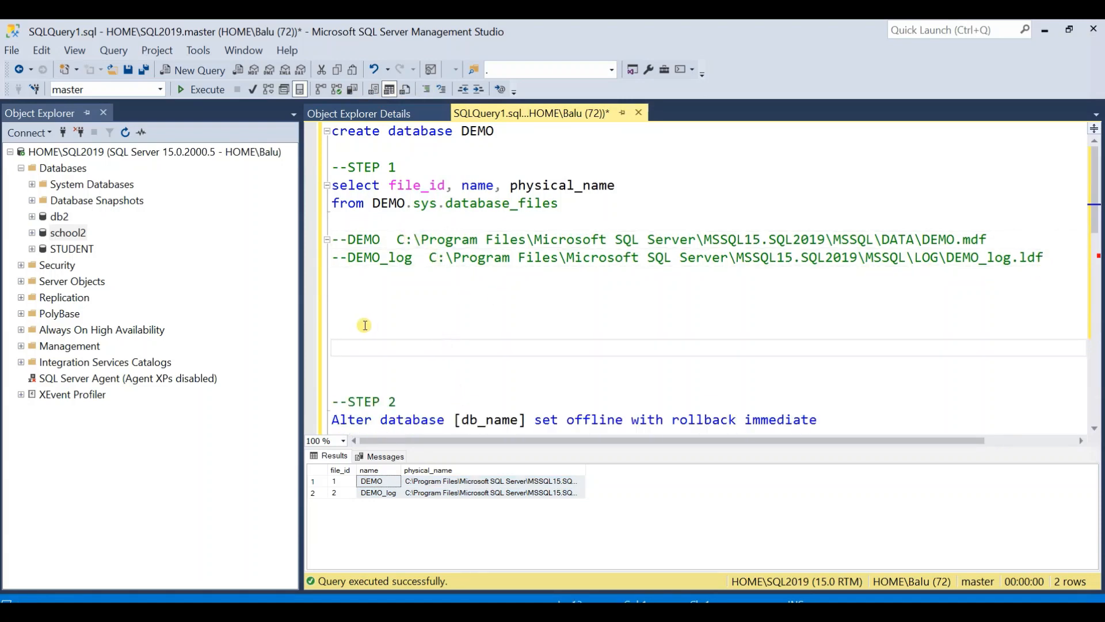
left_click(374, 308)
scroll(375, 340, "down", 1)
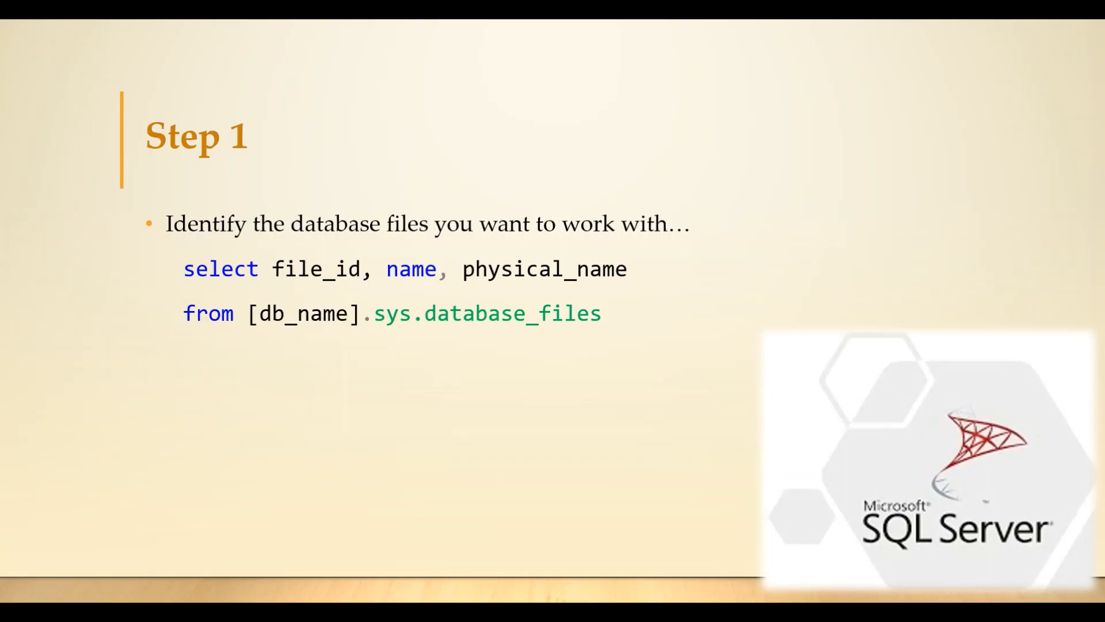
key("Right")
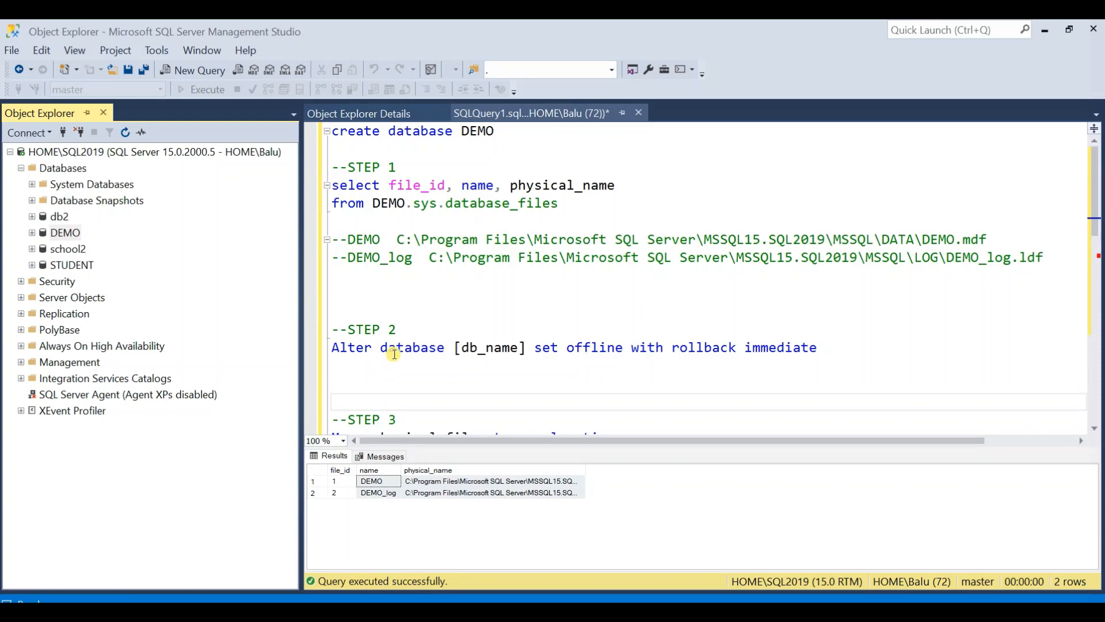
double_click(393, 348)
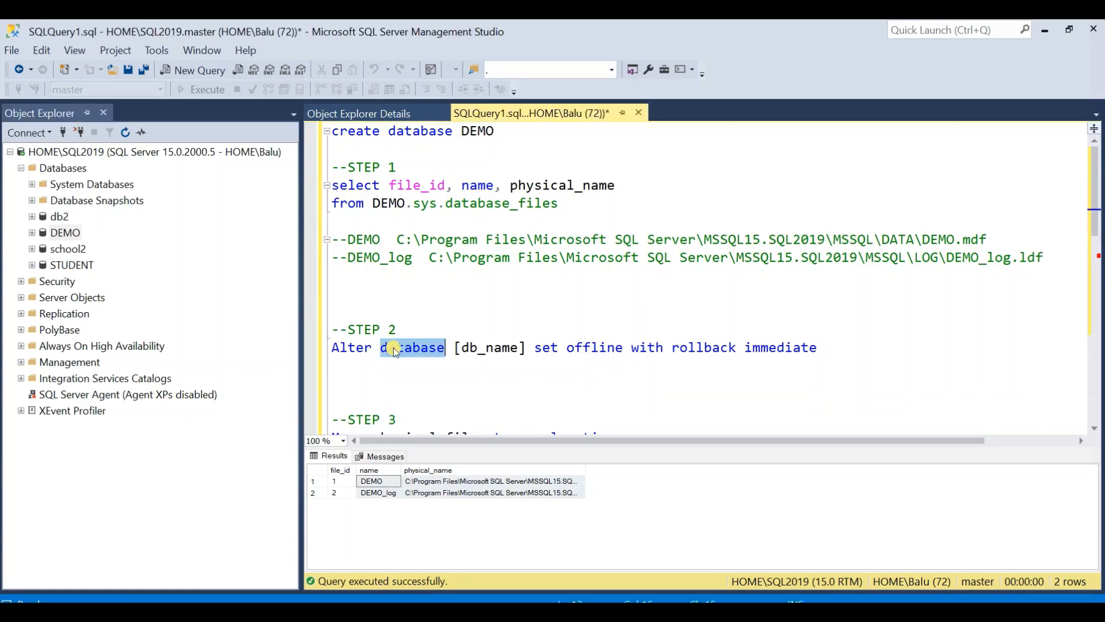
left_click(393, 348)
left_click(63, 233)
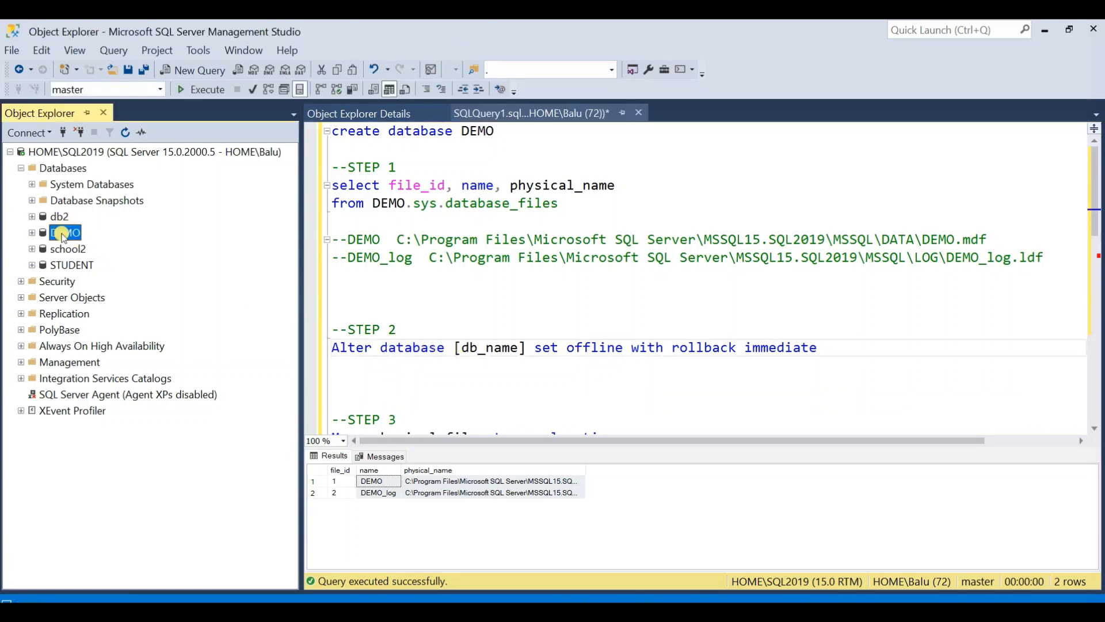
right_click(63, 236)
mouse_move(103, 297)
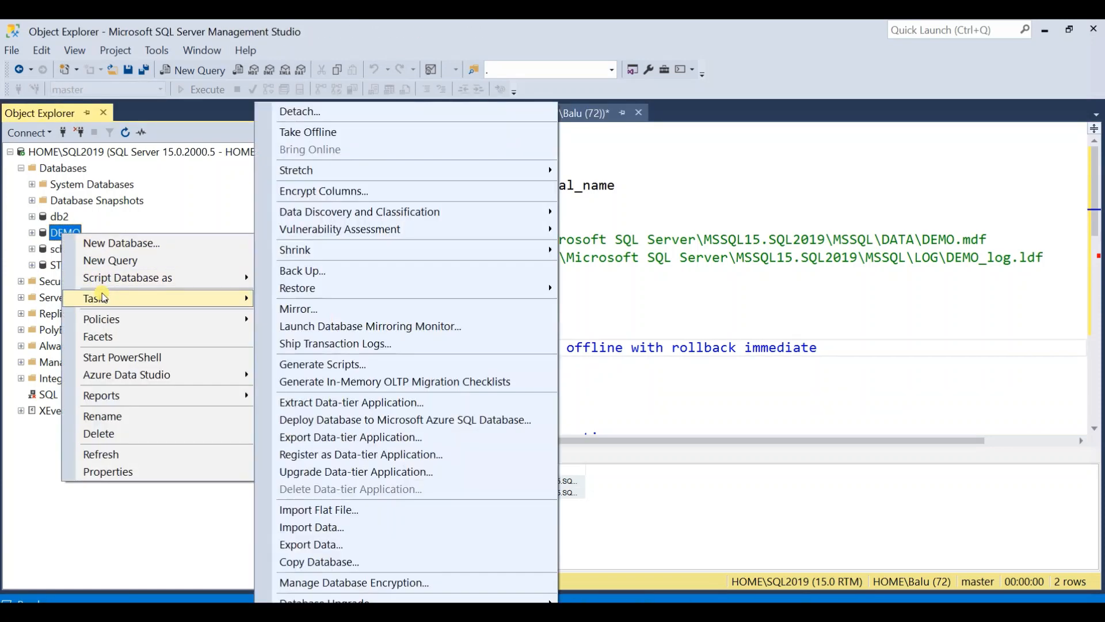
key("Escape")
key("Escape")
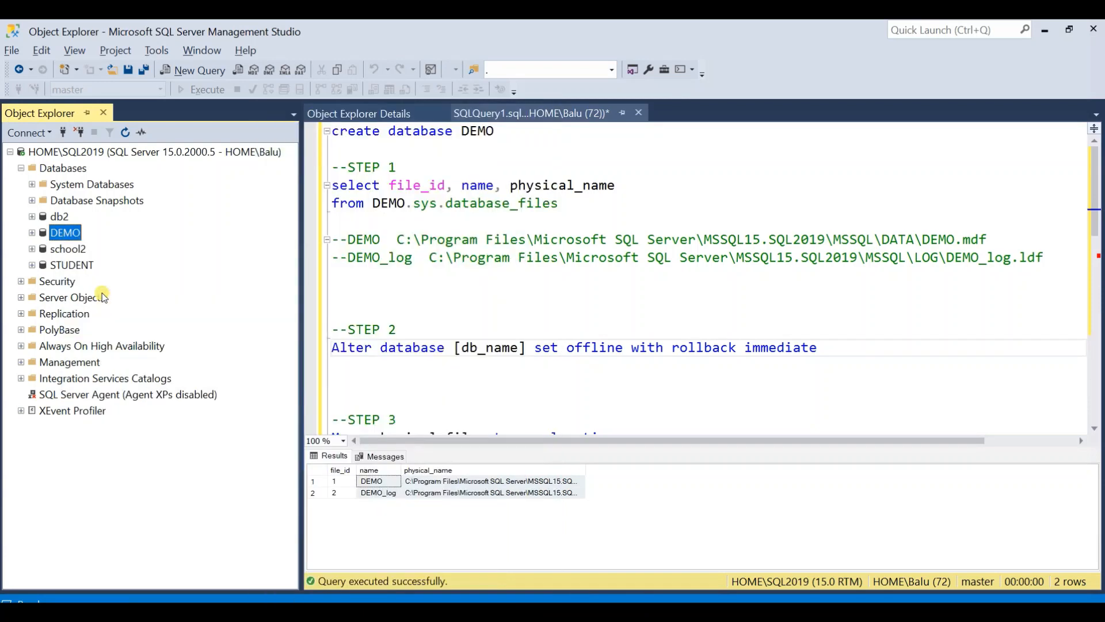
- Take the DEMO database offline from Object Explorer
right_click(65, 231)
mouse_move(134, 301)
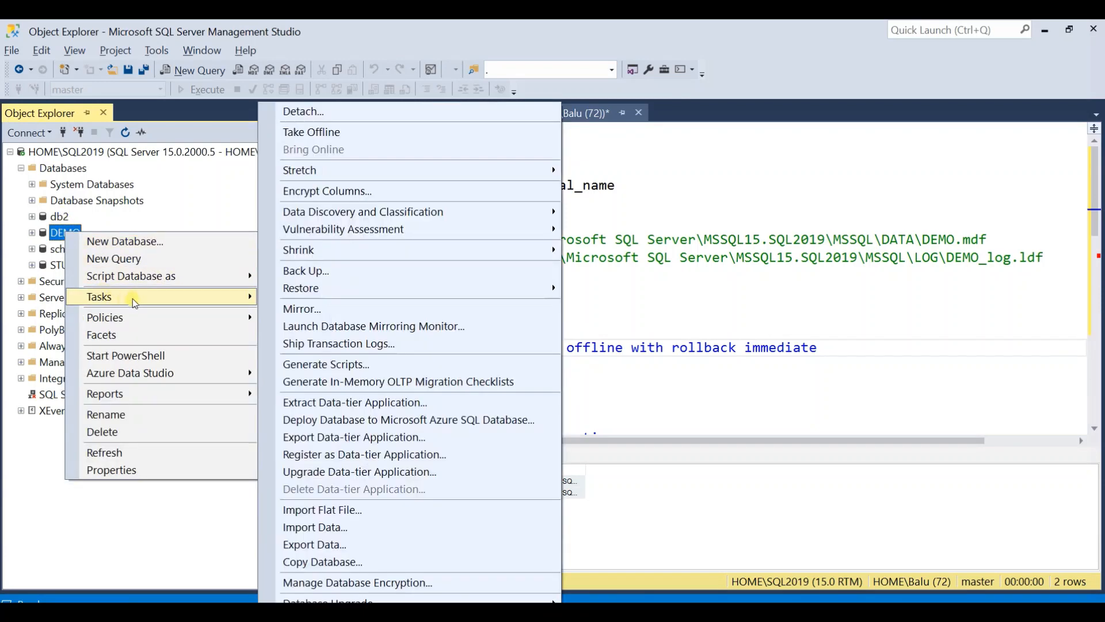
left_click(408, 137)
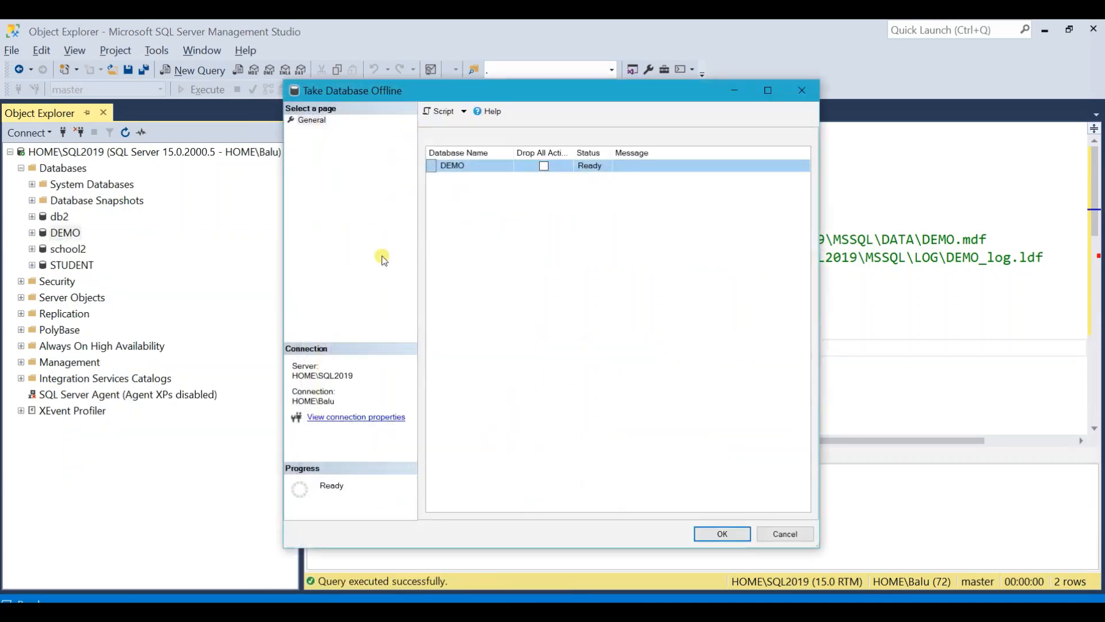
left_click(542, 168)
left_click(542, 168)
left_click(715, 534)
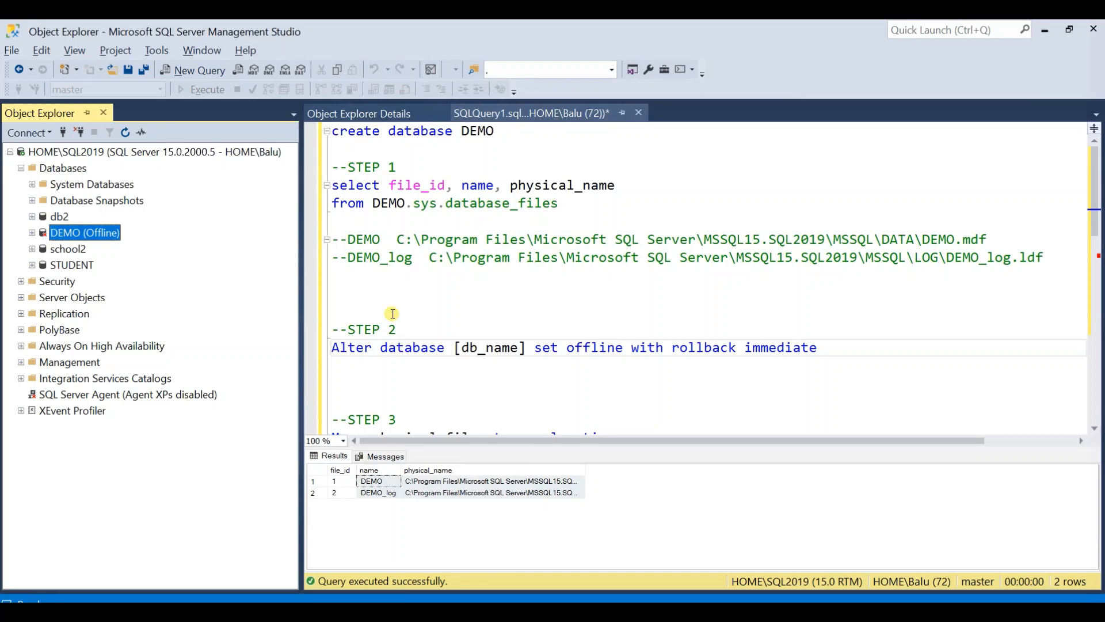
left_click(463, 302)
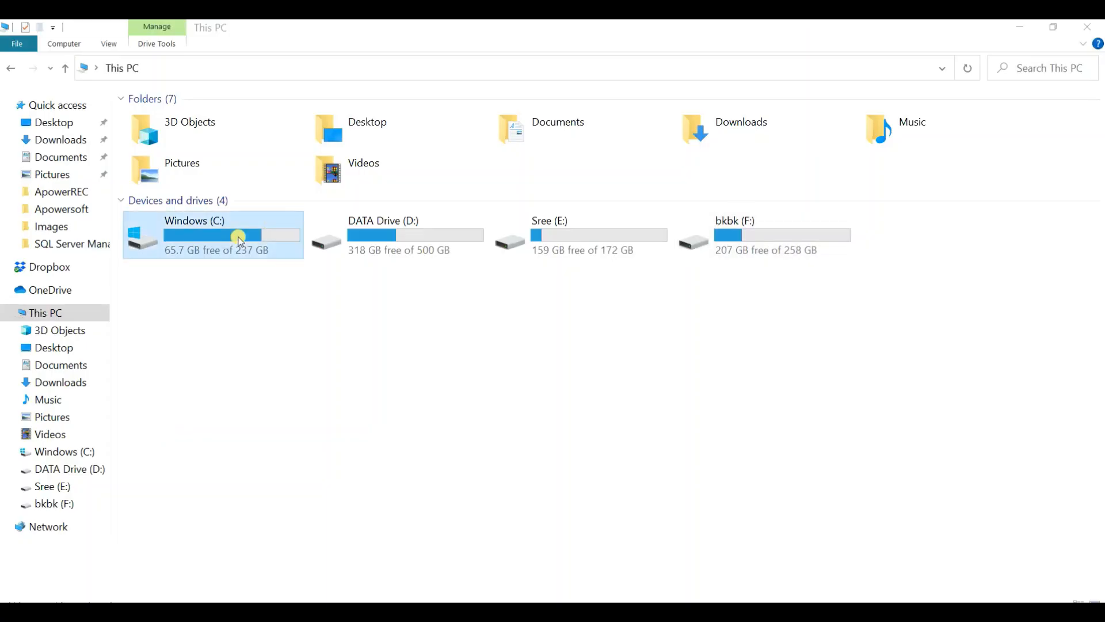
- Switch to File Explorer and open C:\Program Files\Microsoft SQL Server\MSSQL15.SQL2019\MSSQL\DATA
double_click(233, 236)
double_click(224, 151)
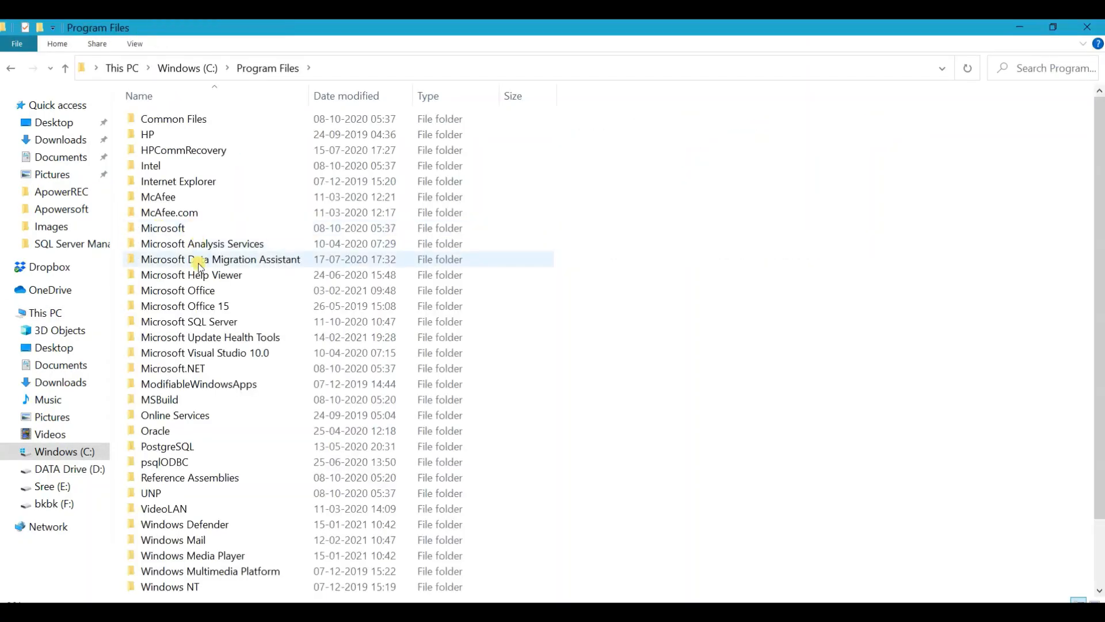
double_click(198, 322)
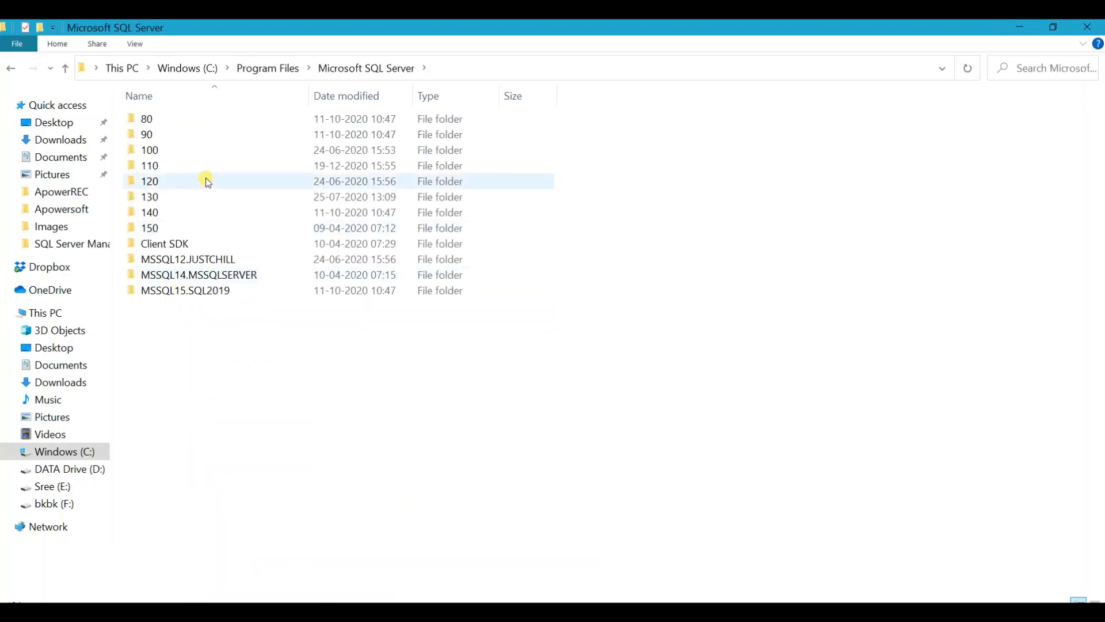
double_click(197, 289)
double_click(257, 121)
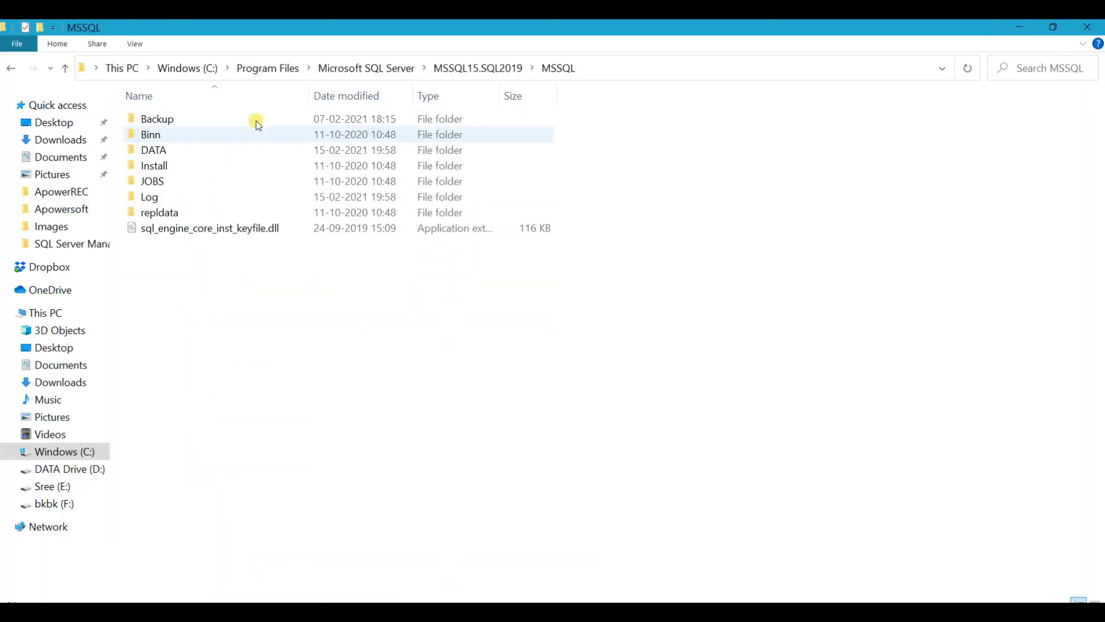
double_click(224, 149)
- Select both the DEMO and DEMO_log database files in the DATA folder
left_click(230, 154)
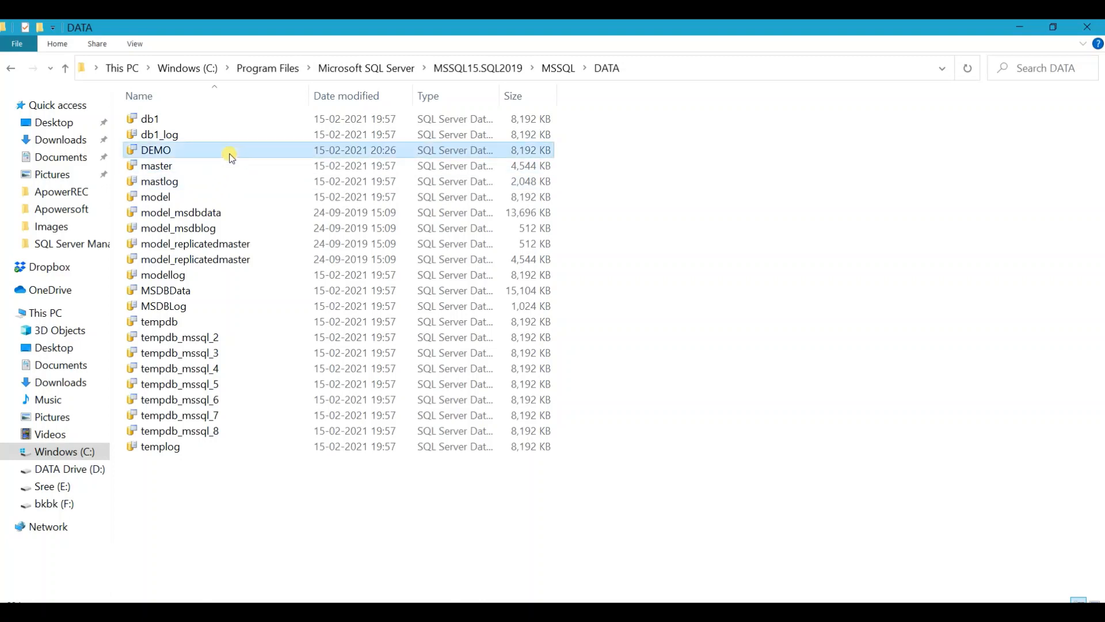
left_click(211, 150)
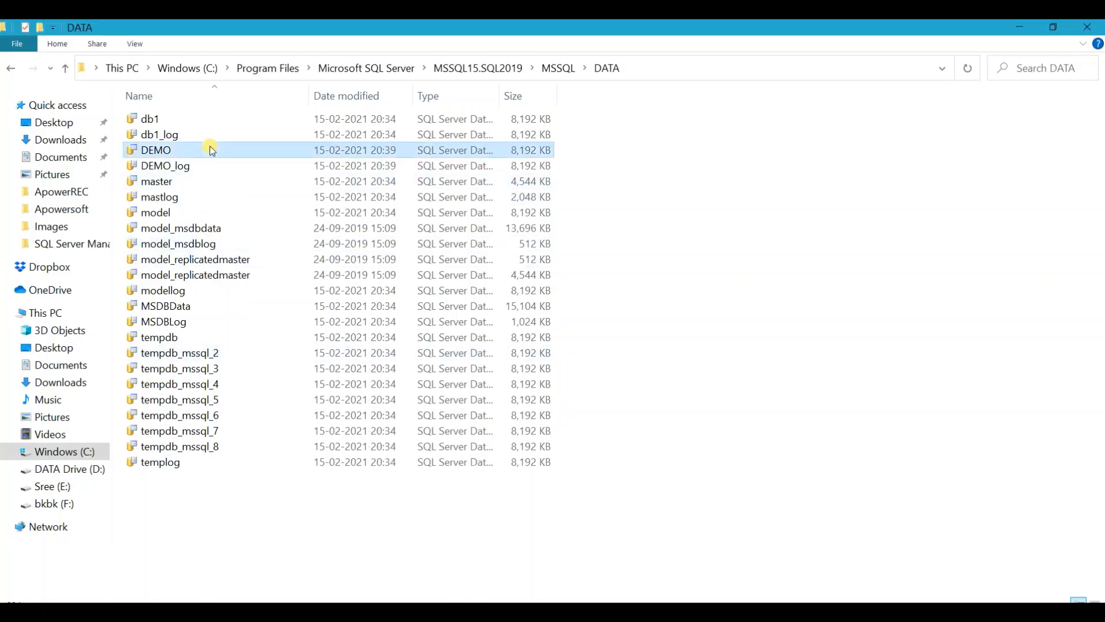
left_click(235, 166, "shift")
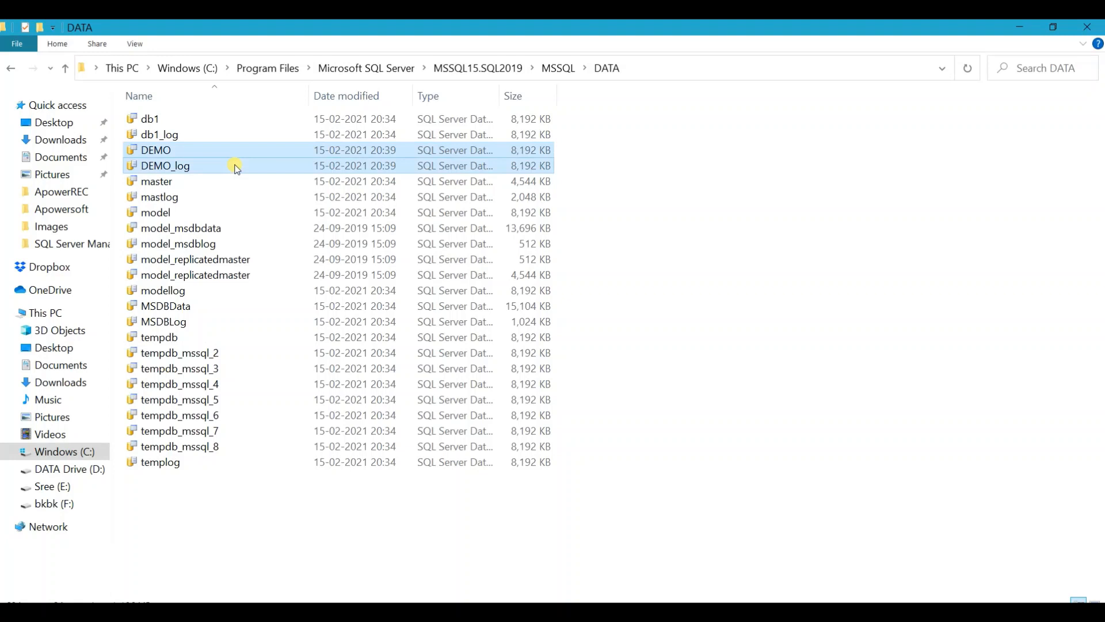
left_click(706, 63)
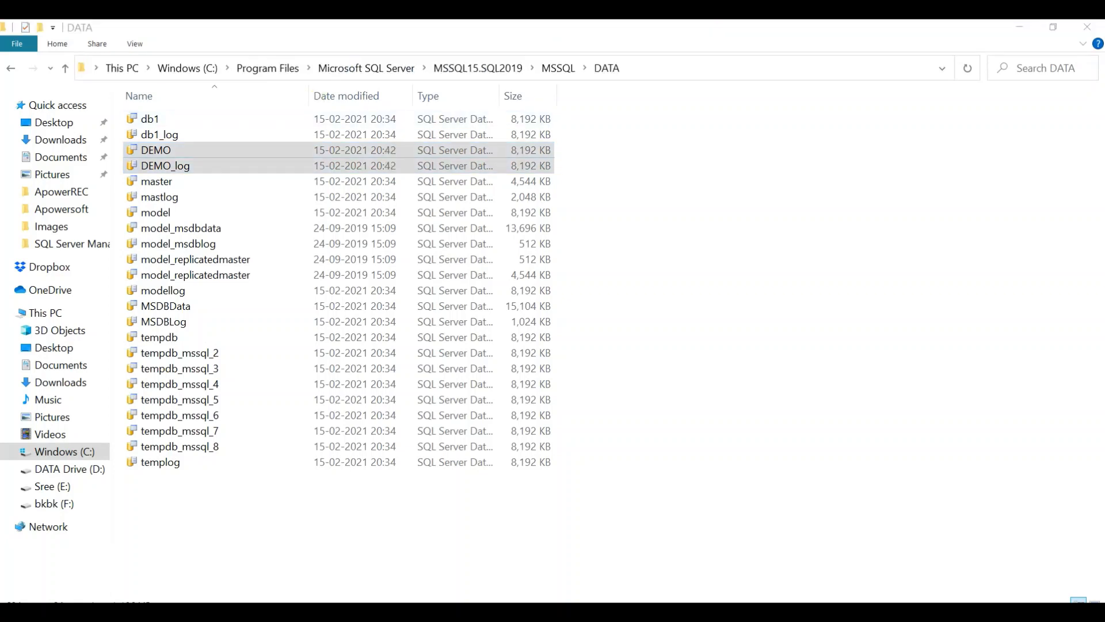
- Cut the DEMO and DEMO_log database files from the SQL Server DATA folder
left_click(740, 611)
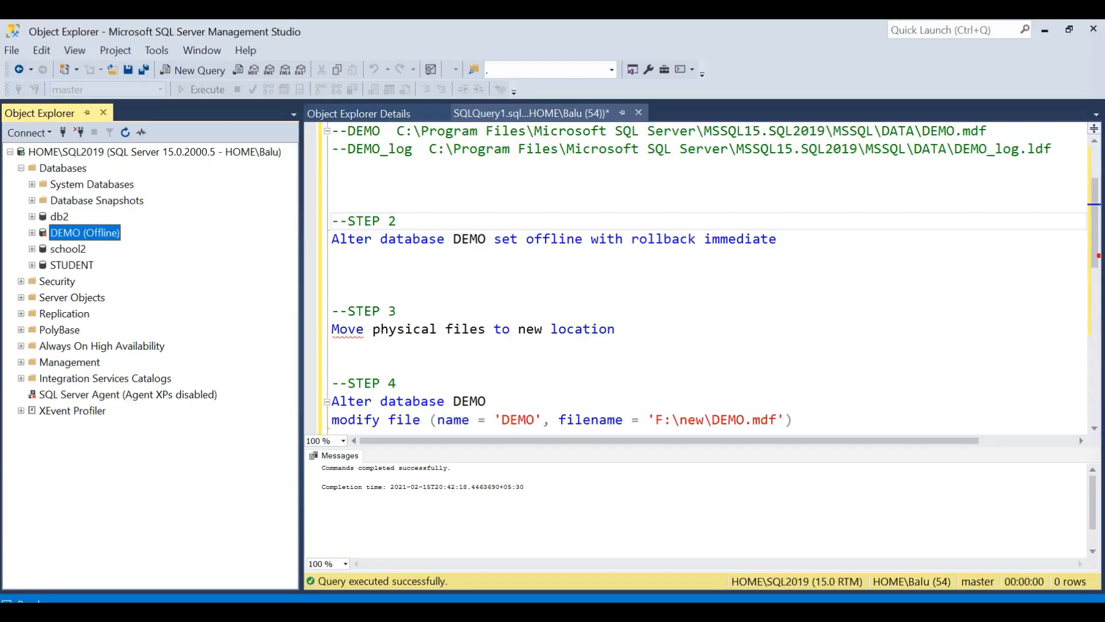
key("alt+Tab")
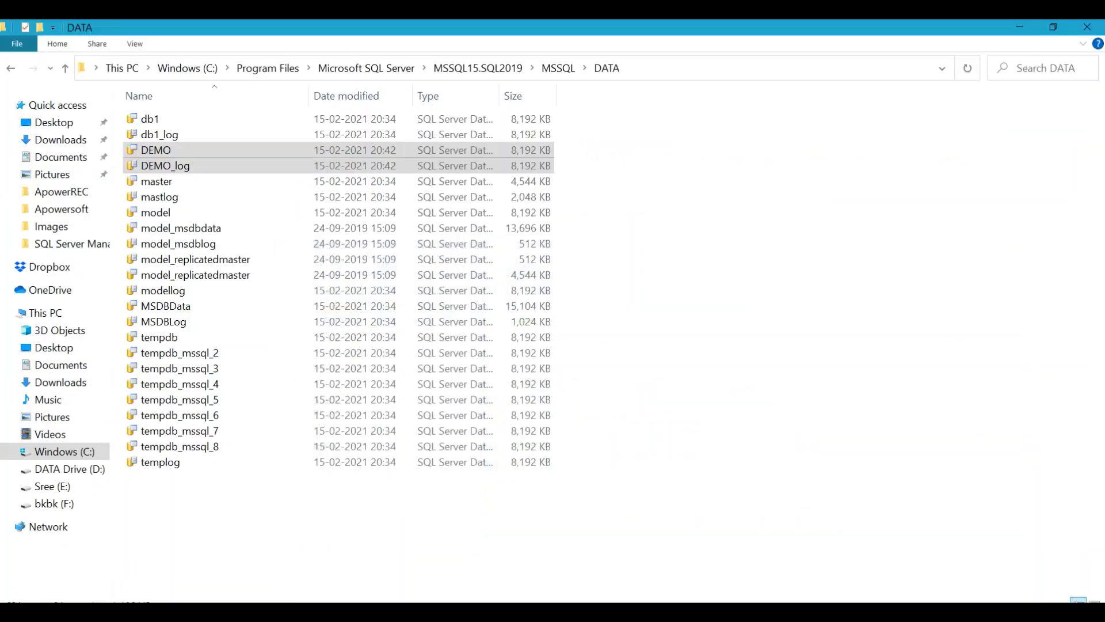
left_click(334, 150)
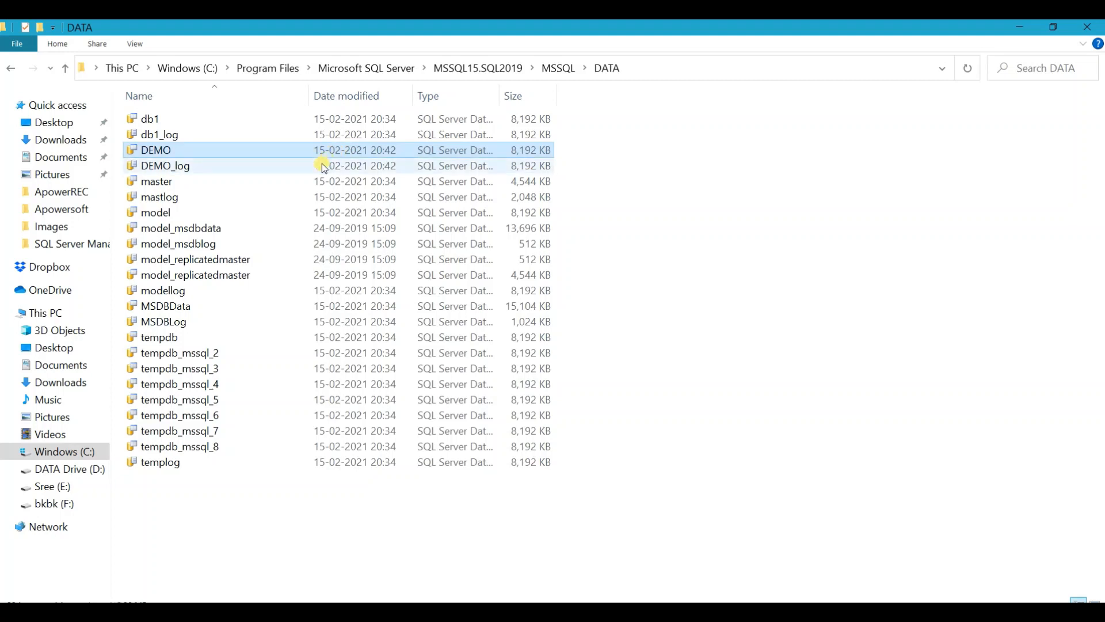
left_click(323, 164, "ctrl")
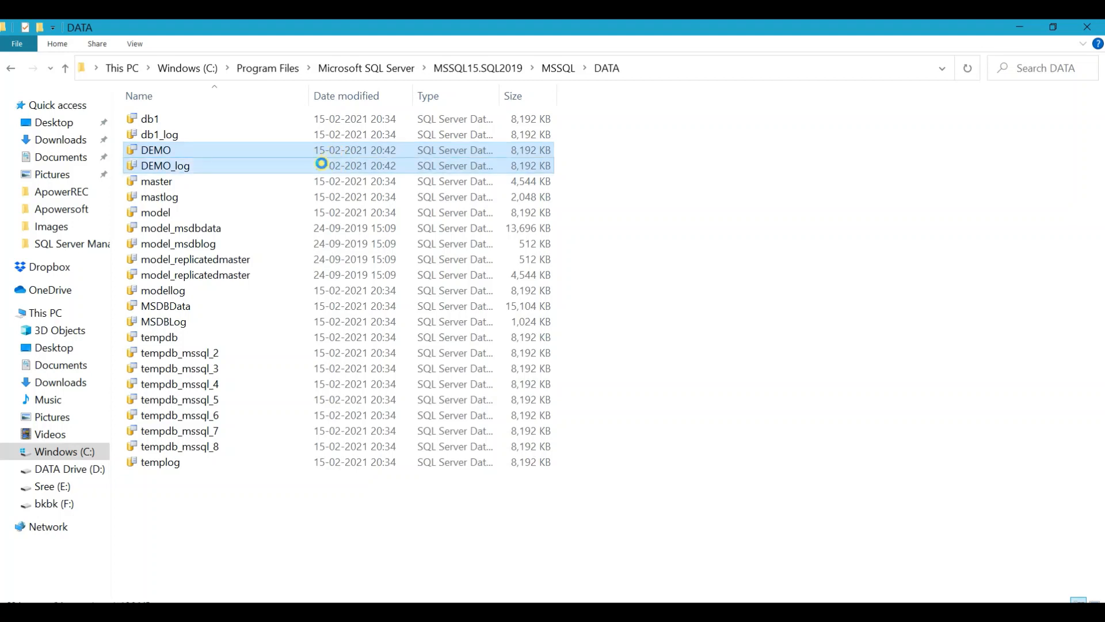
right_click(323, 164)
left_click(384, 374)
- Move the cut database files into F:\new, granting administrator permission for all current items
left_click(56, 314)
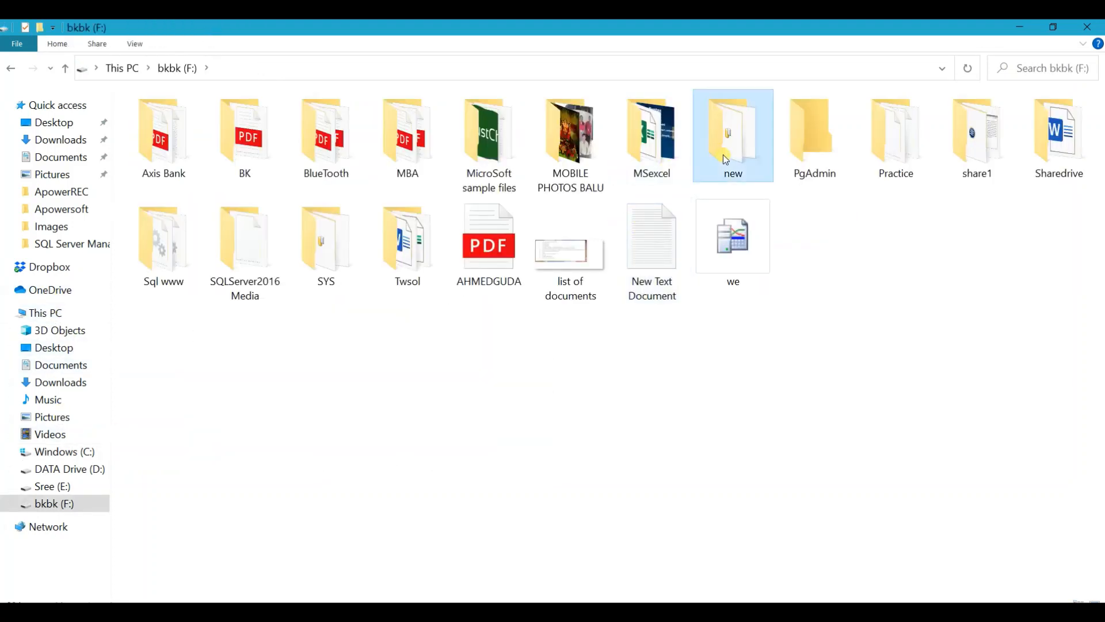
double_click(723, 154)
right_click(396, 287)
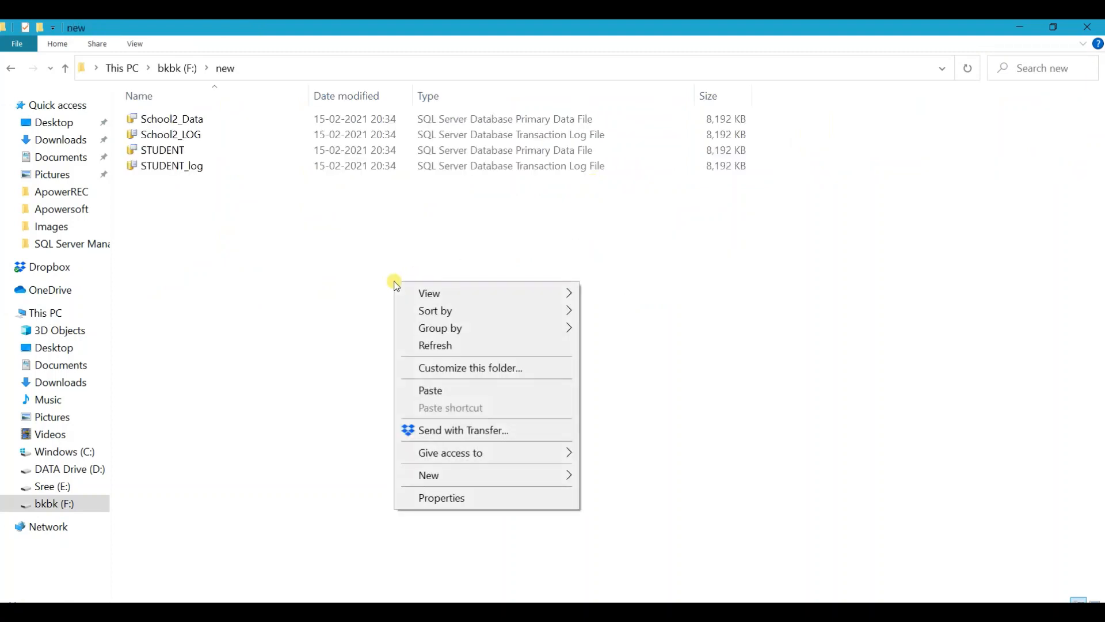
left_click(470, 390)
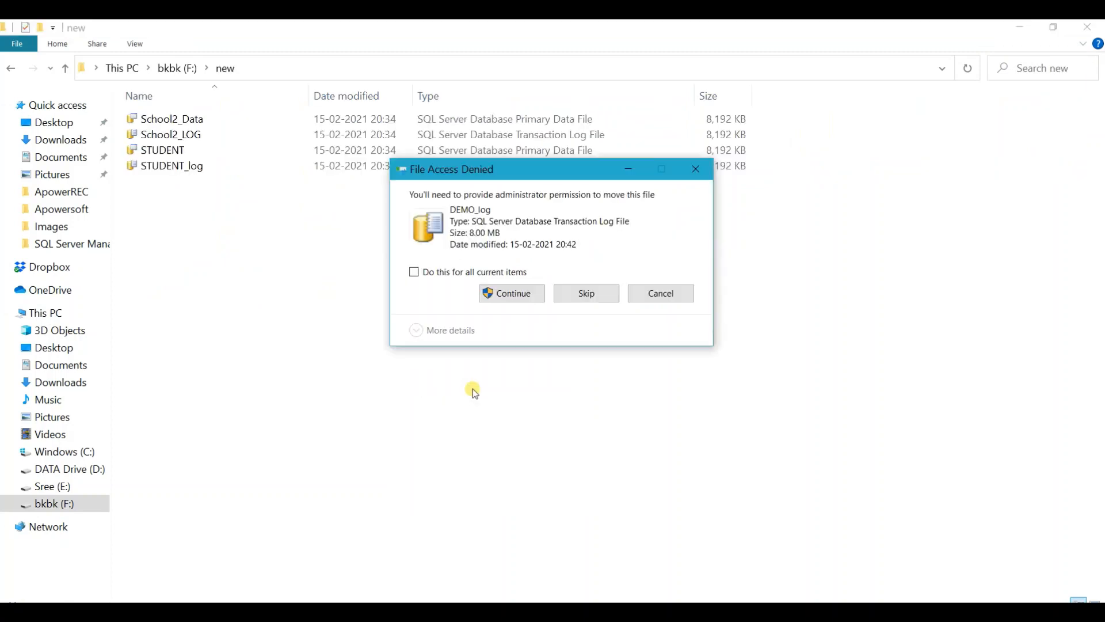
left_click(478, 271)
left_click(519, 295)
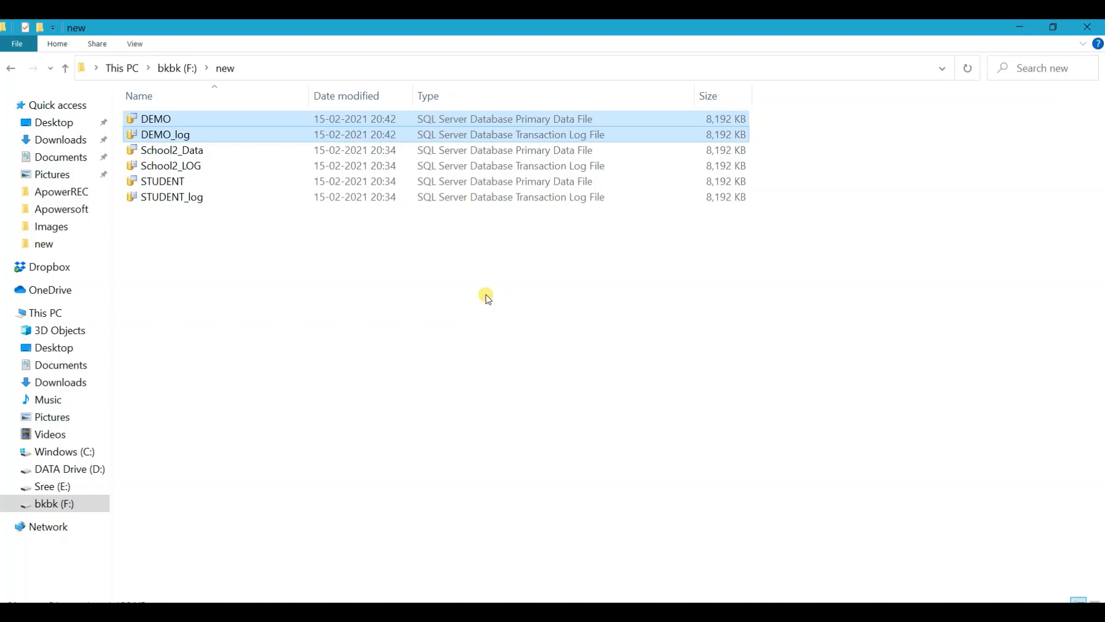
key("alt")
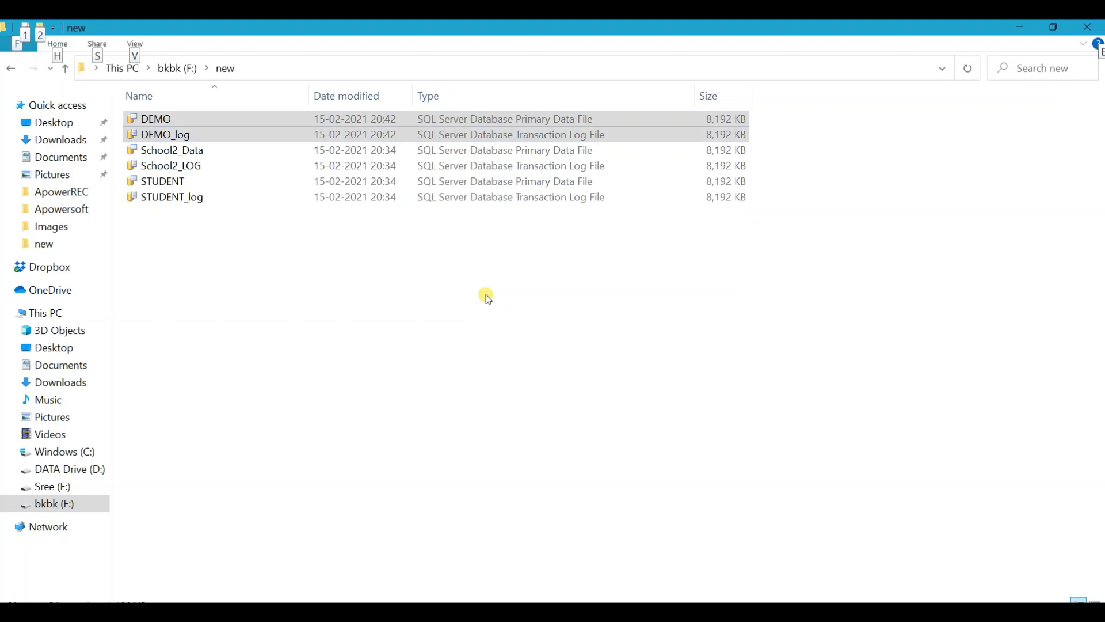
key("alt")
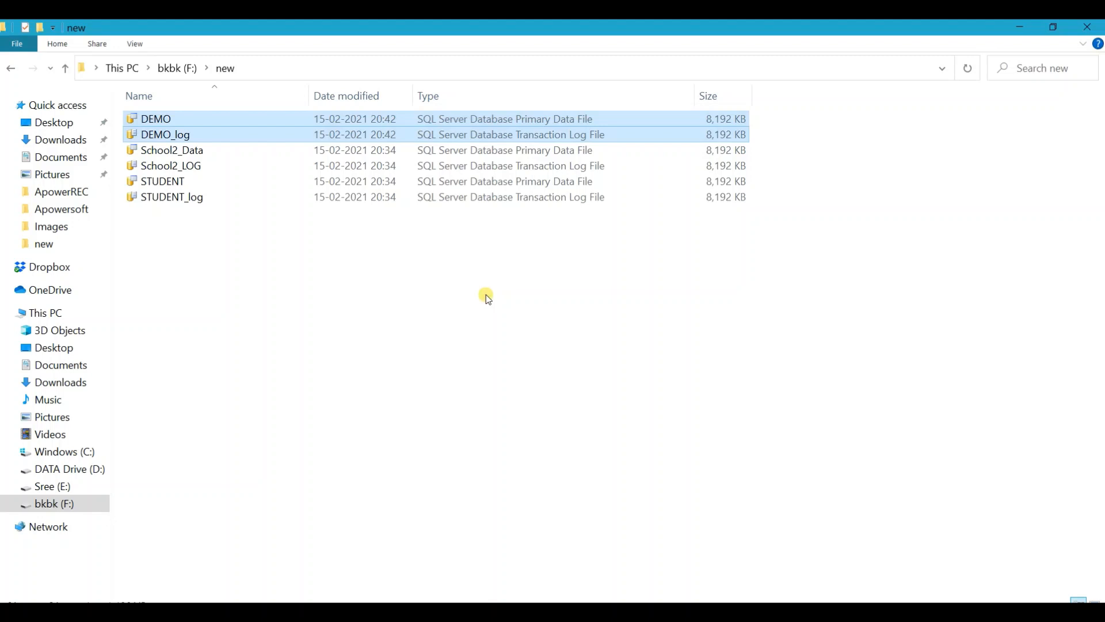
key("alt")
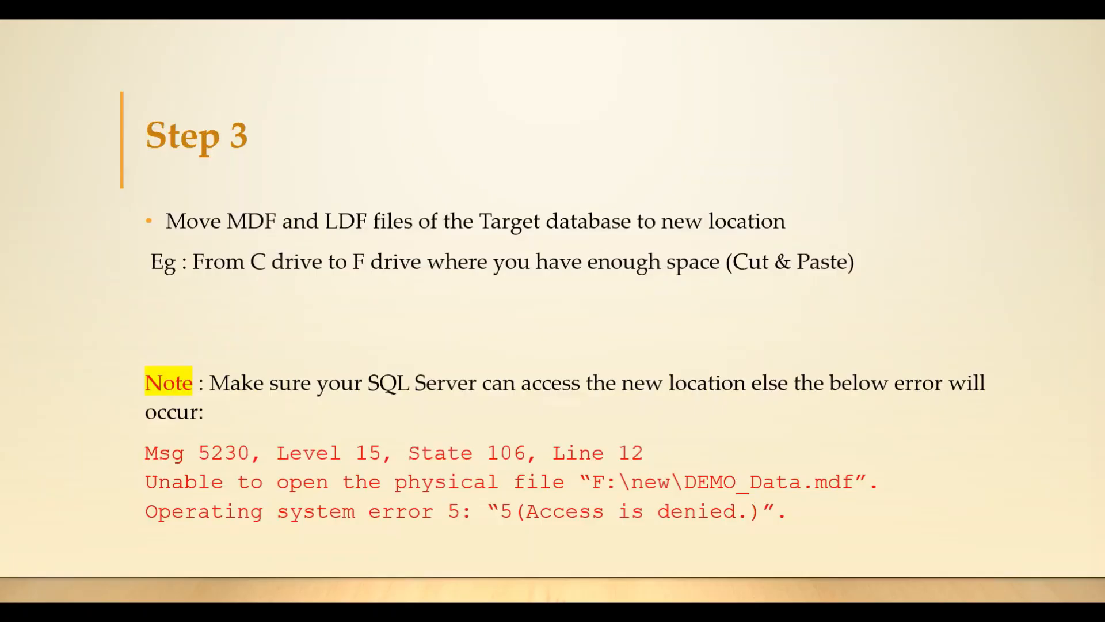
key("Right")
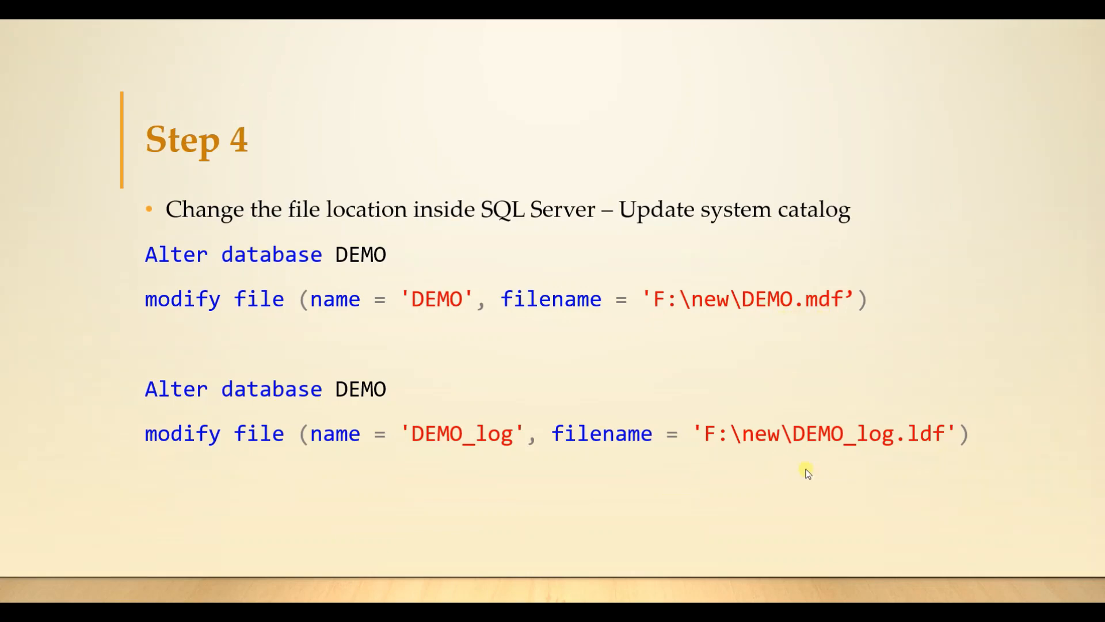
key("Left")
key("Right")
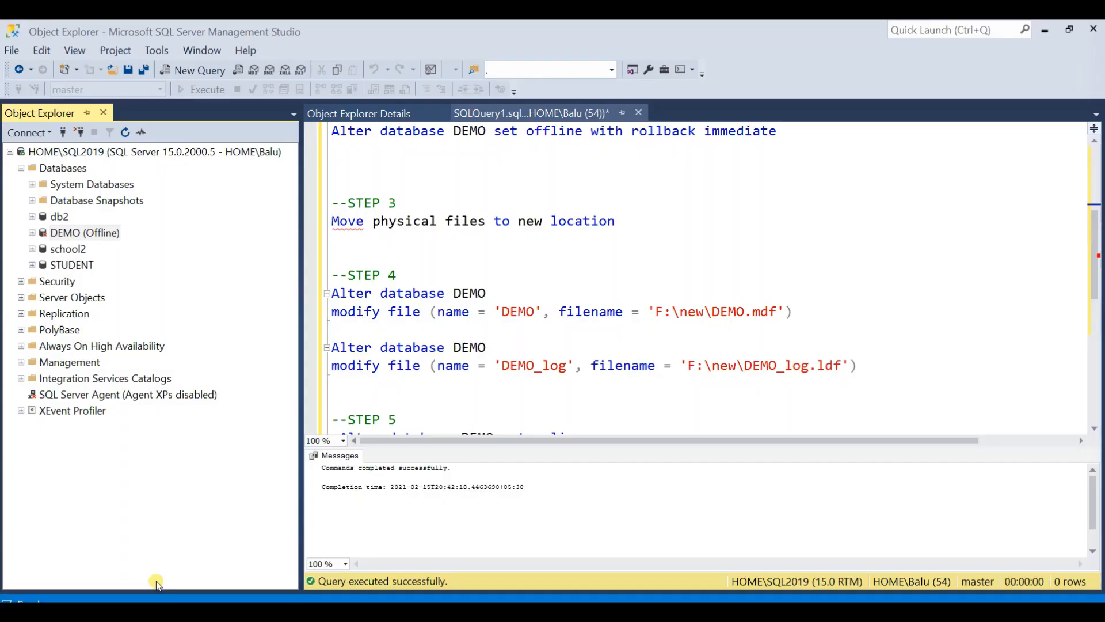
- Run both STEP 4 statements to point DEMO to F:\new\DEMO.mdf and DEMO_log to F:\new\DEMO_log.ldf
left_click_drag(864, 365, 325, 293)
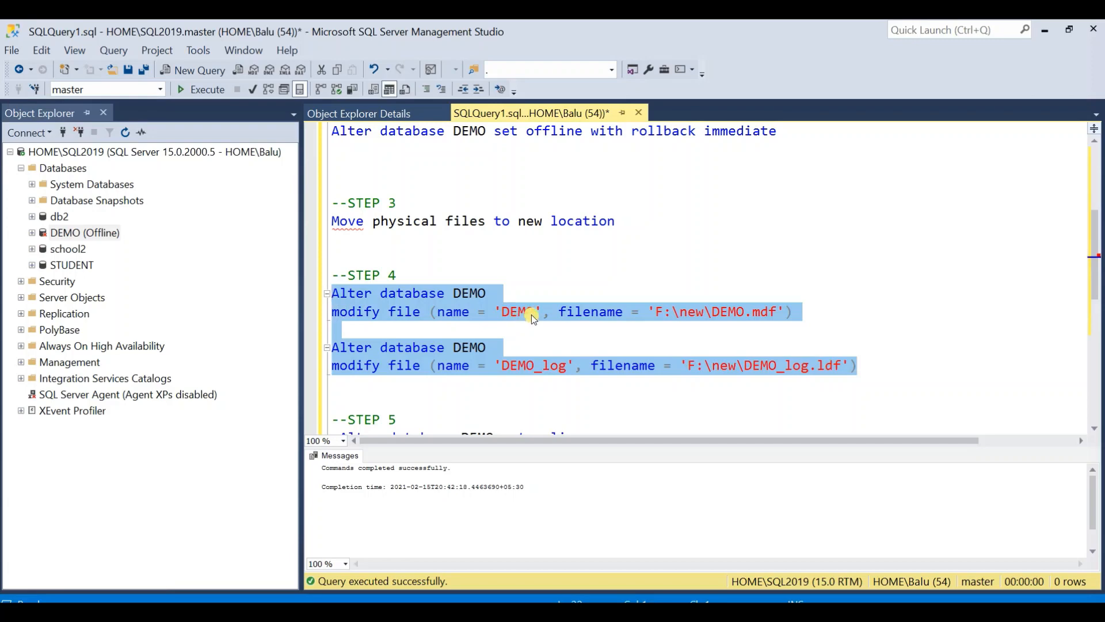
left_click_drag(656, 312, 778, 314)
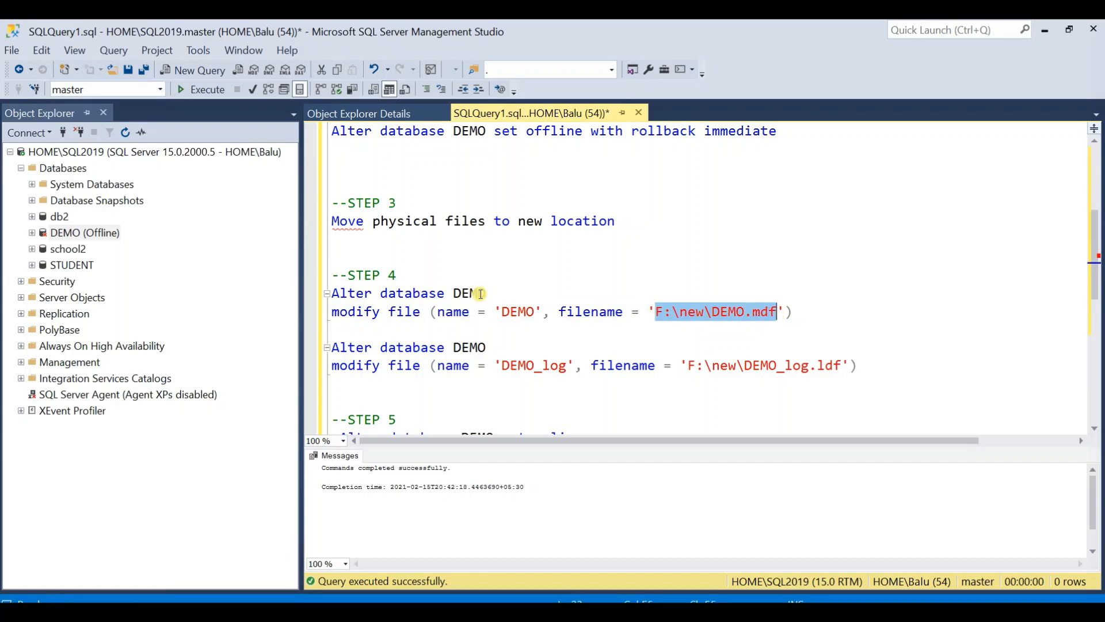
left_click(581, 333)
left_click(859, 365)
left_click_drag(860, 365, 332, 292)
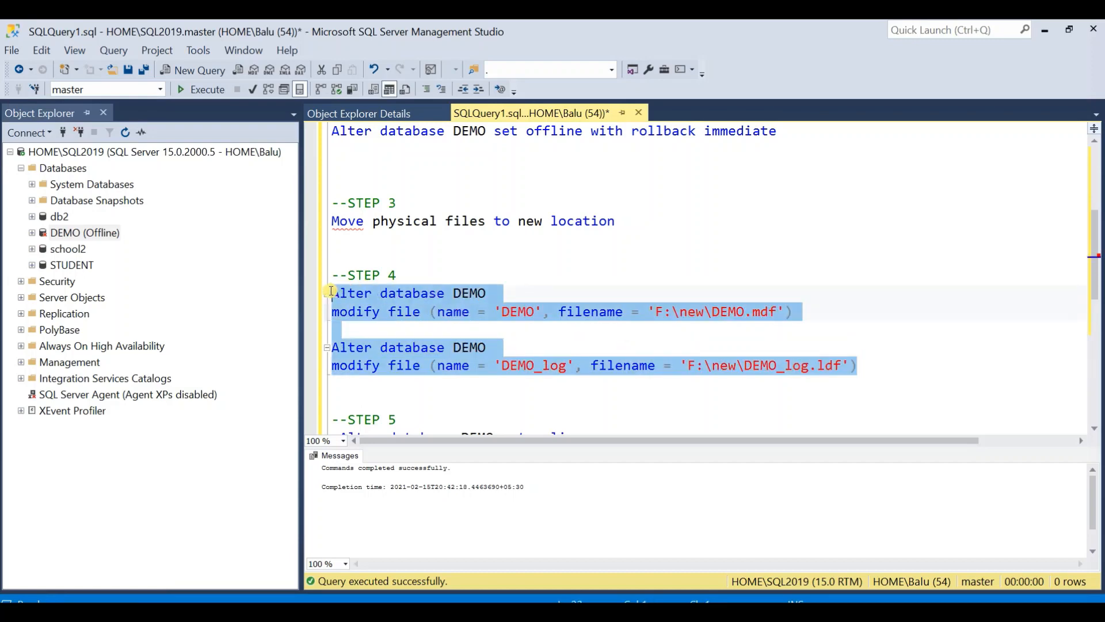
left_click(195, 91)
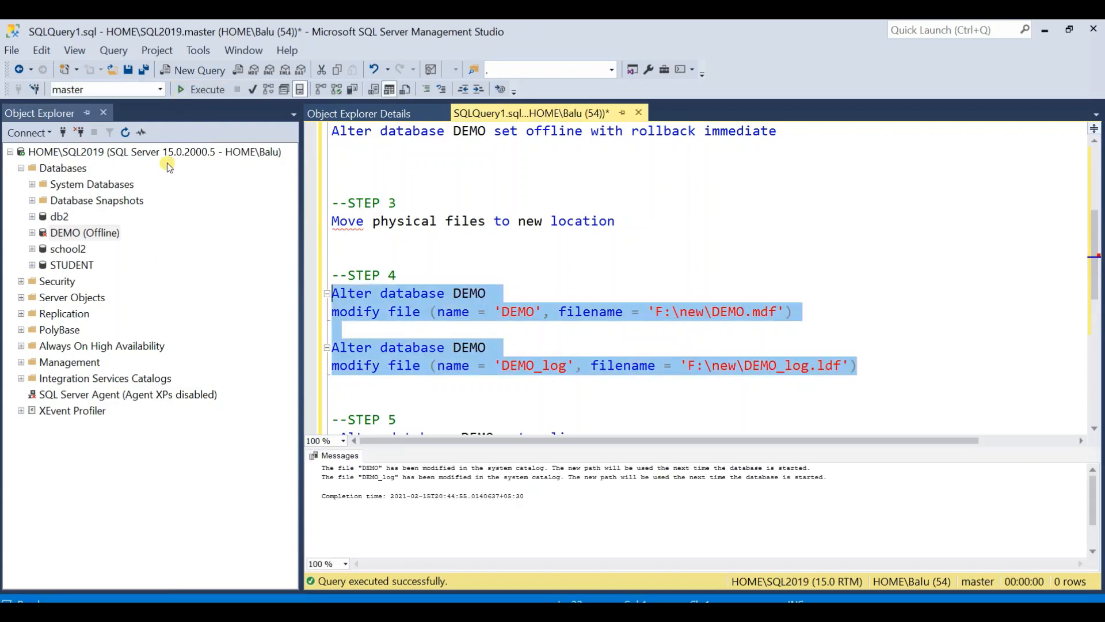
left_click(351, 468)
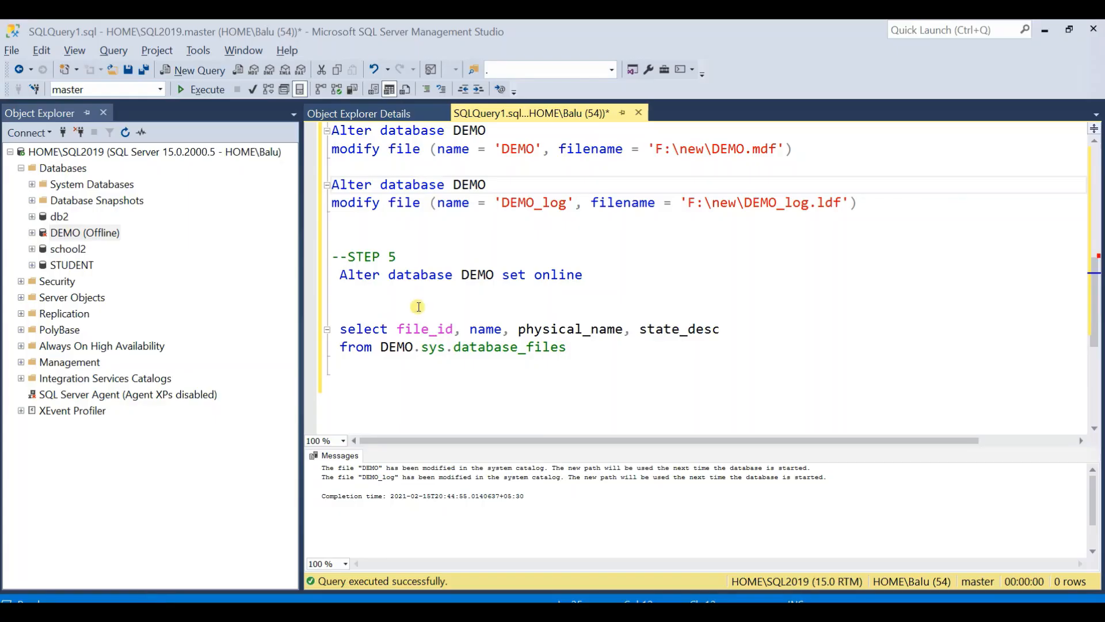
- Bring the DEMO database online with the STEP 5 Alter database statement and refresh Object Explorer
left_click(417, 306)
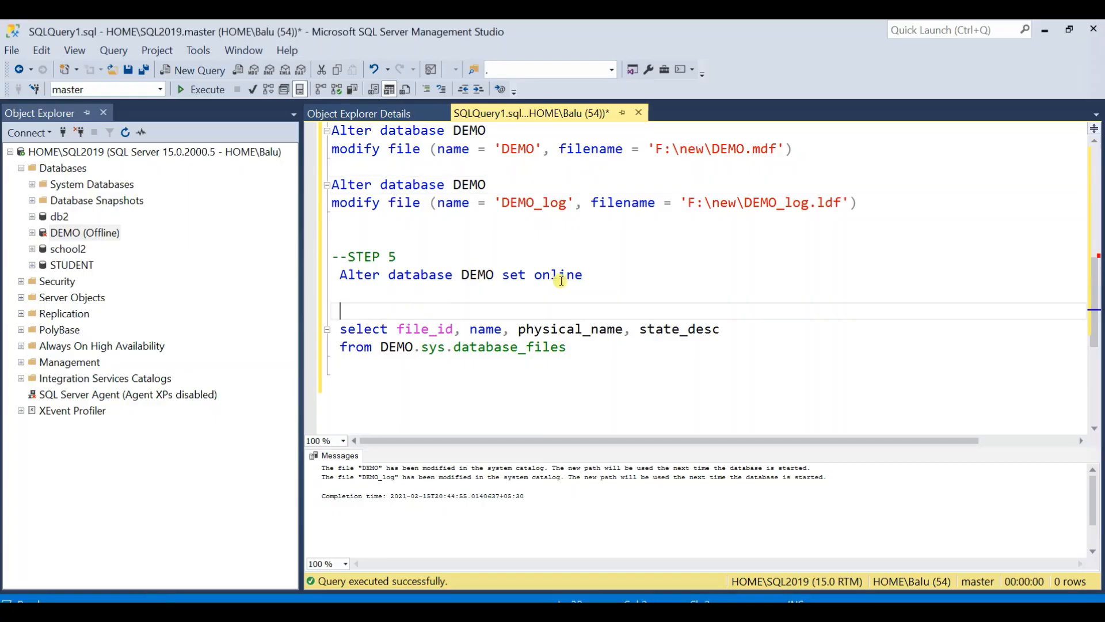
left_click_drag(595, 274, 338, 274)
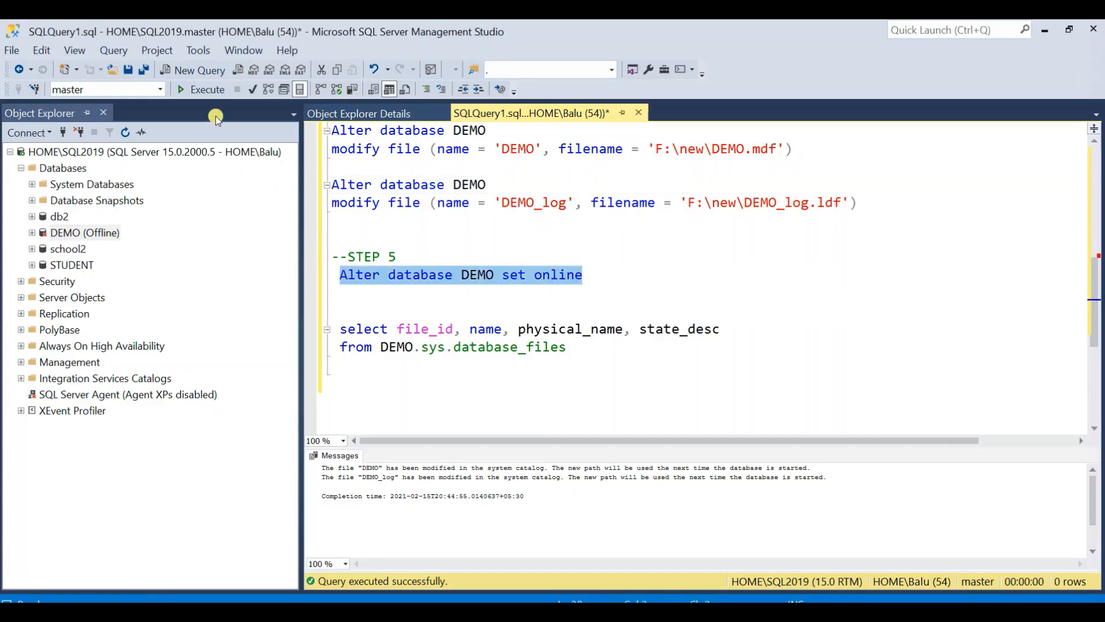
left_click(203, 89)
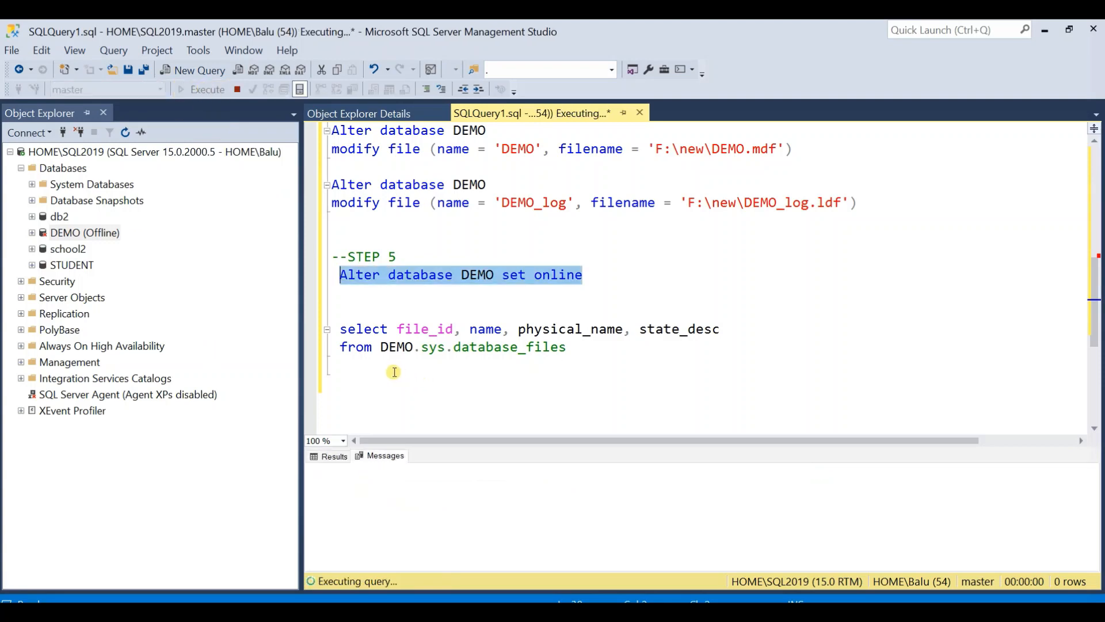
left_click(196, 301)
key("F2")
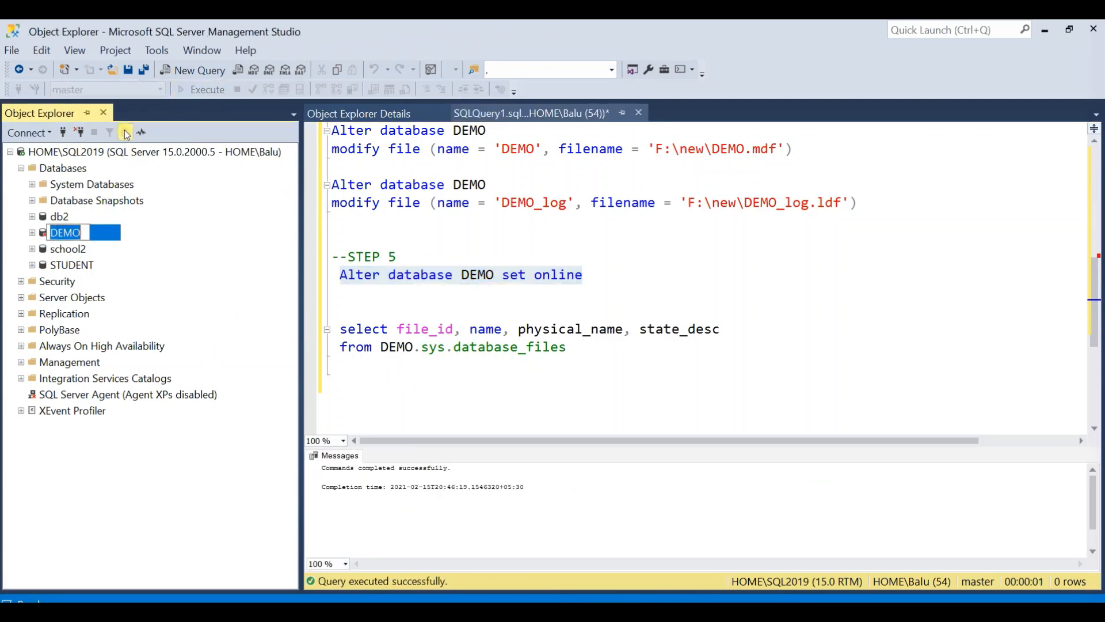
- Run the STEP 5 query on DEMO.sys.database_files to verify the files' physical names and states
left_click(447, 313)
left_click_drag(571, 348, 318, 327)
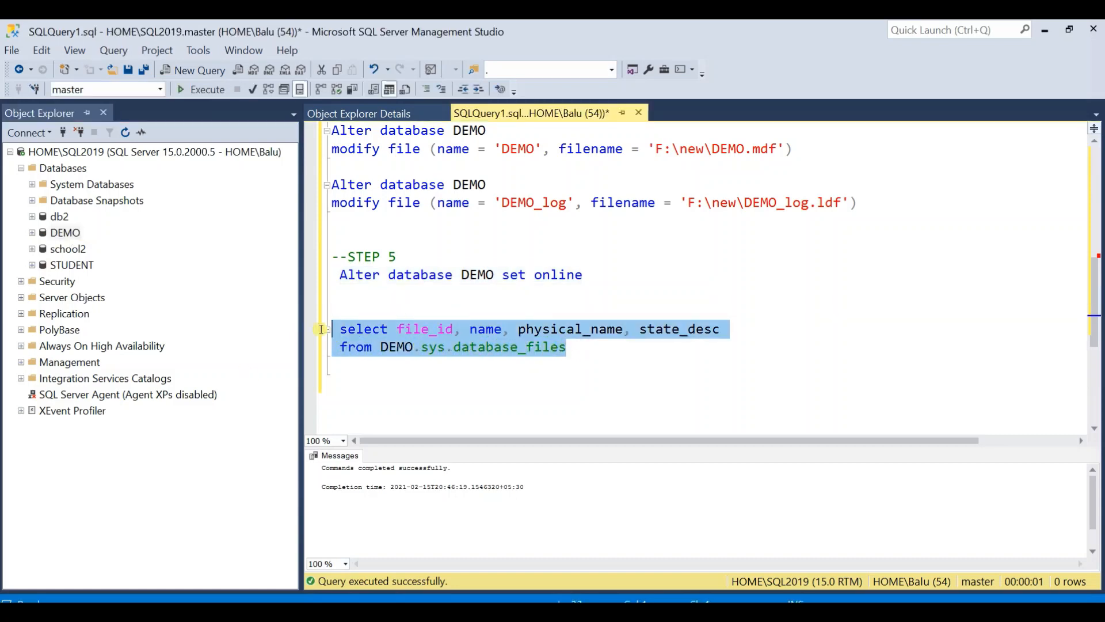
left_click(202, 89)
- Copy the name and physical_name values of both result rows into the script directly above the STEP 2 heading
left_click(373, 482)
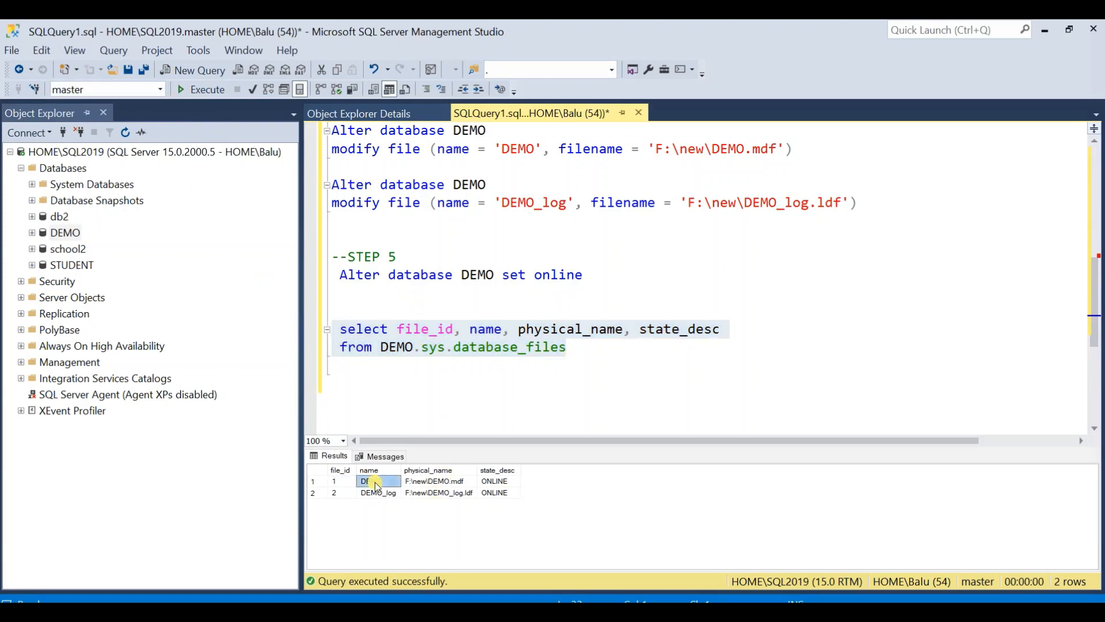
left_click(461, 493, "shift")
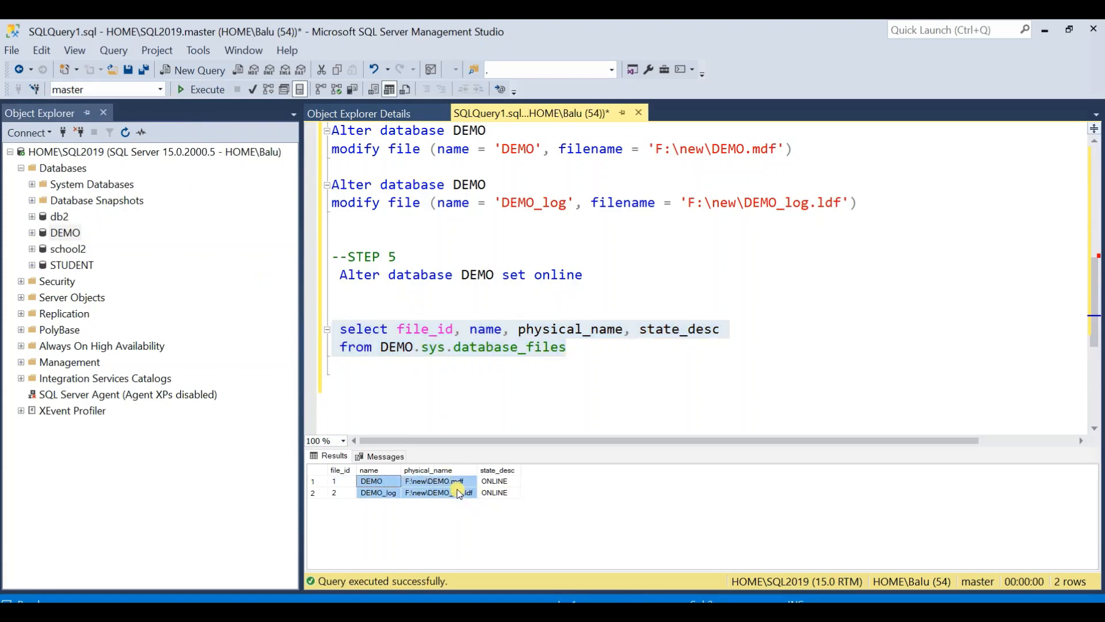
right_click(458, 493)
key("Escape")
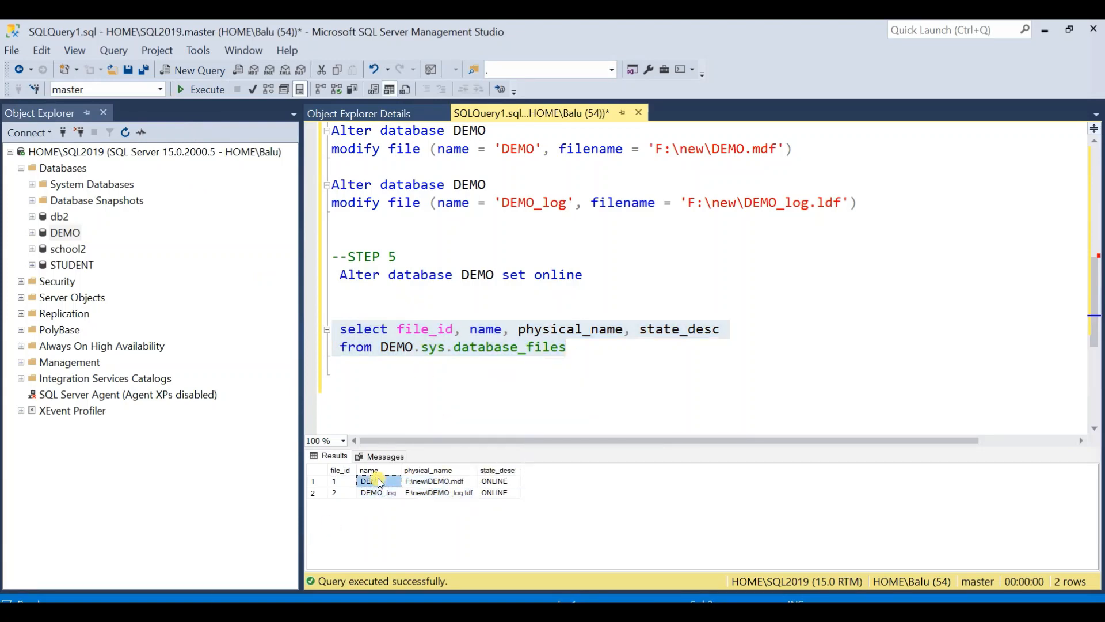
left_click(377, 483)
left_click(452, 493, "shift")
key("ctrl+c")
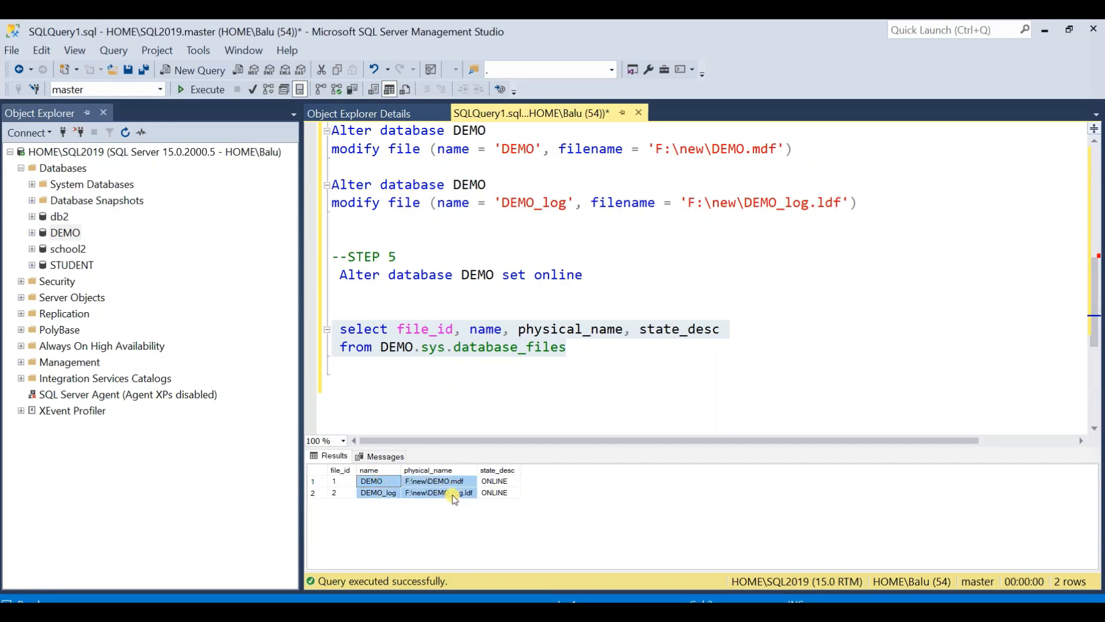
right_click(455, 495)
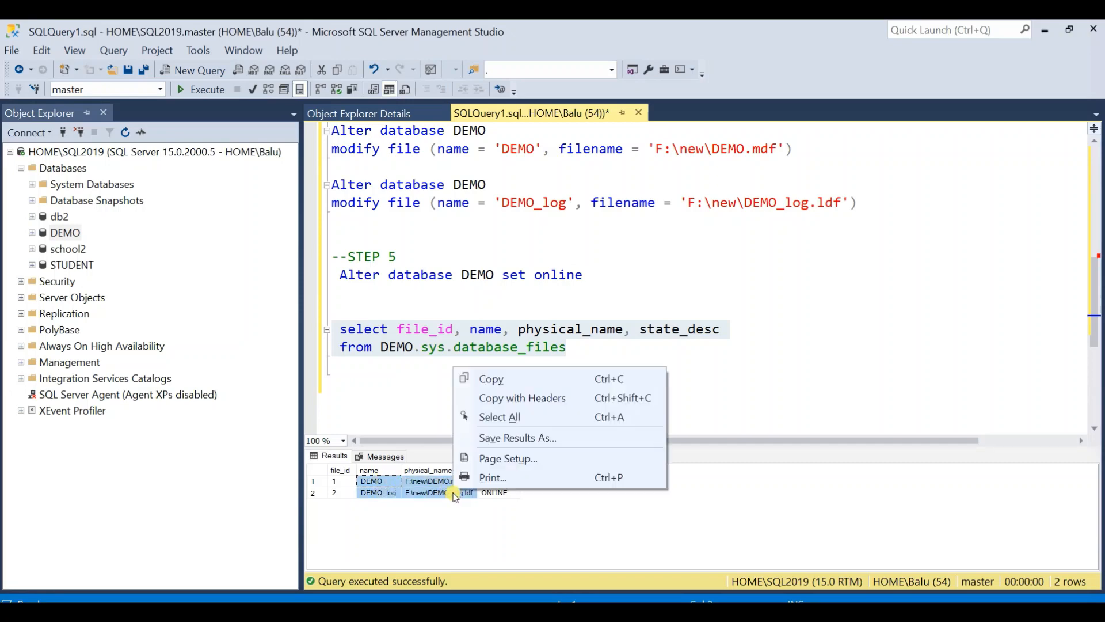
left_click(509, 381)
left_click(492, 293)
scroll(484, 303, "up", 7)
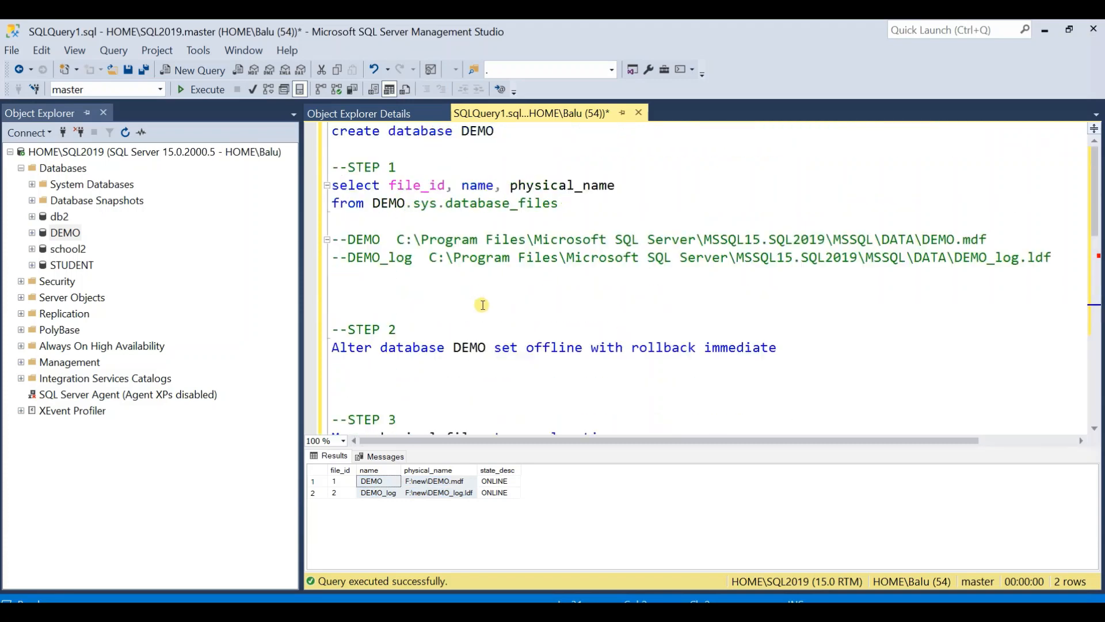
left_click(438, 305)
key("ctrl+v")
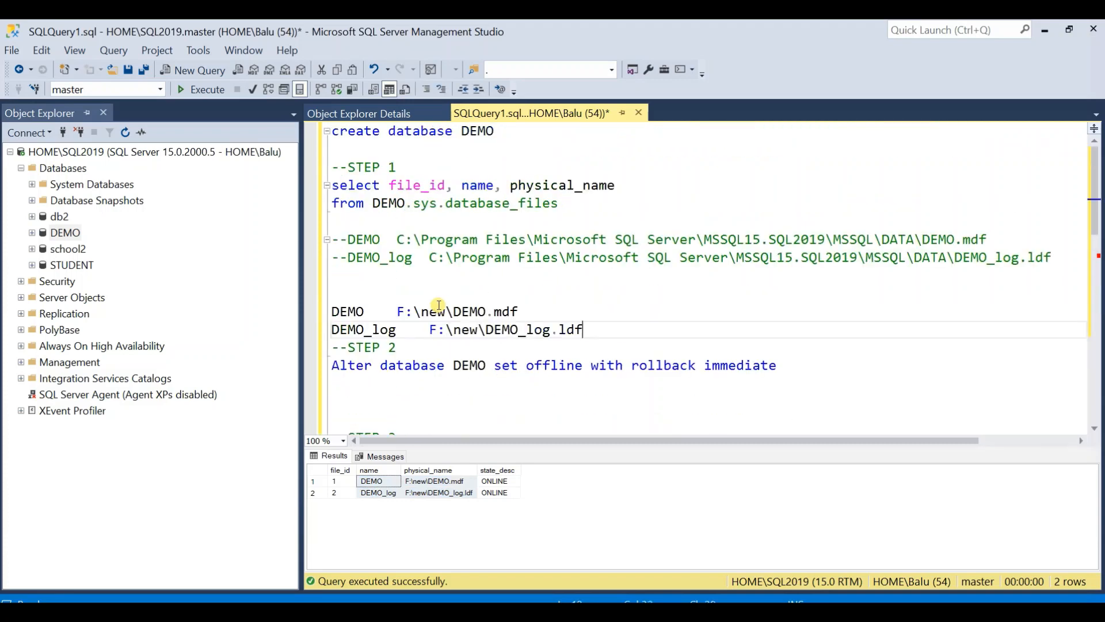
- Align the pasted DEMO path with the DEMO_log path and comment out both new lines
left_click(397, 314)
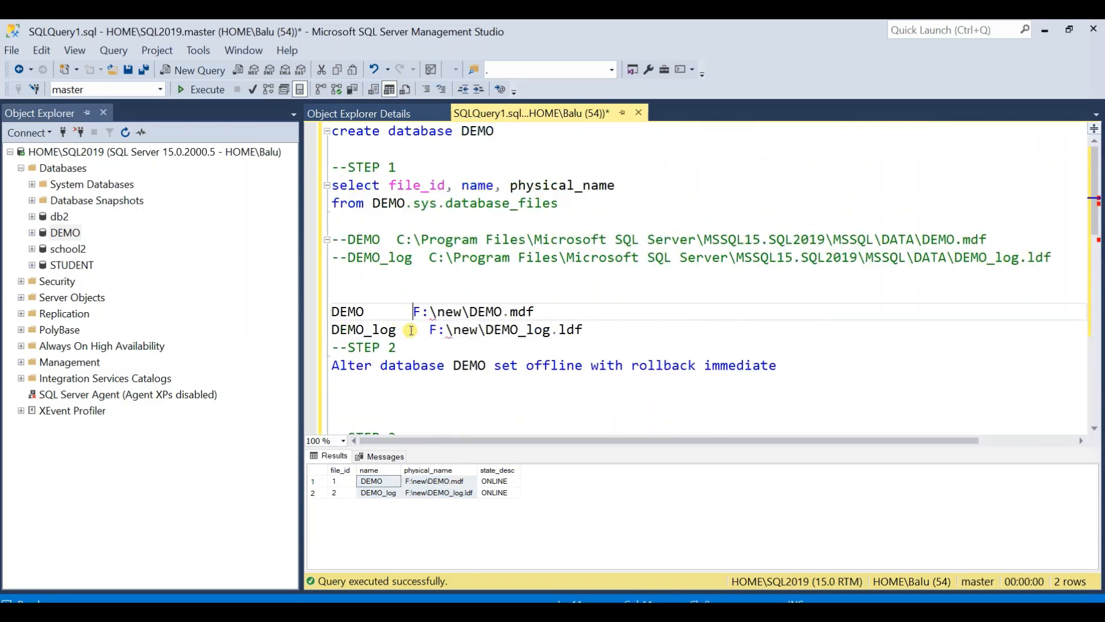
left_click_drag(597, 329, 332, 311)
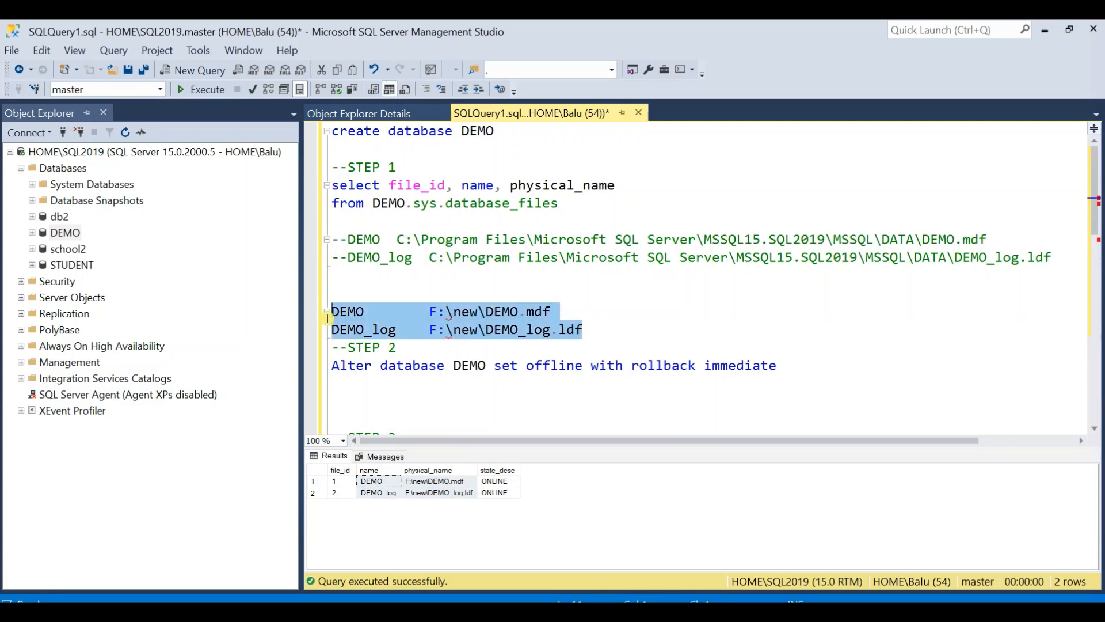
left_click(426, 89)
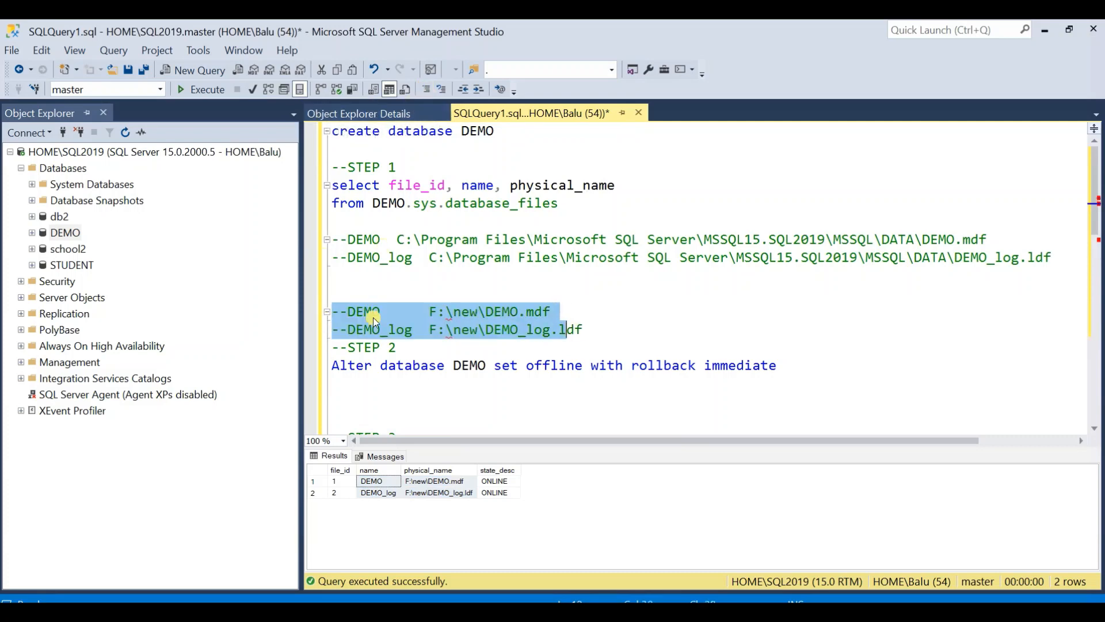
- Insert two blank lines between the commented F:\new paths and the STEP 2 heading
left_click(606, 325)
key("Return")
key("Return")
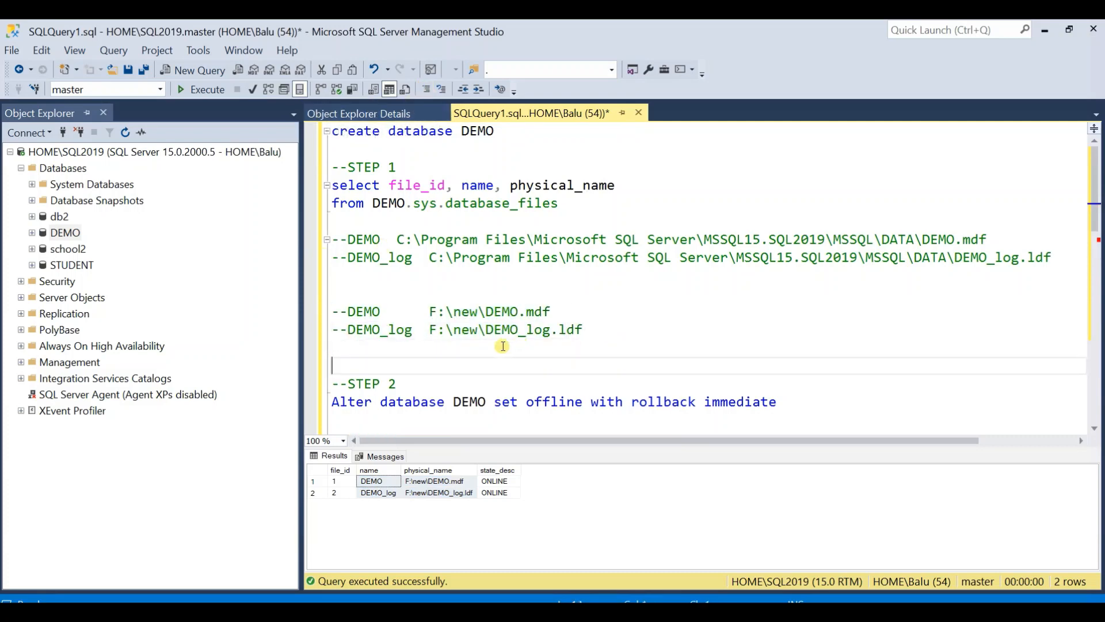
left_click(439, 312)
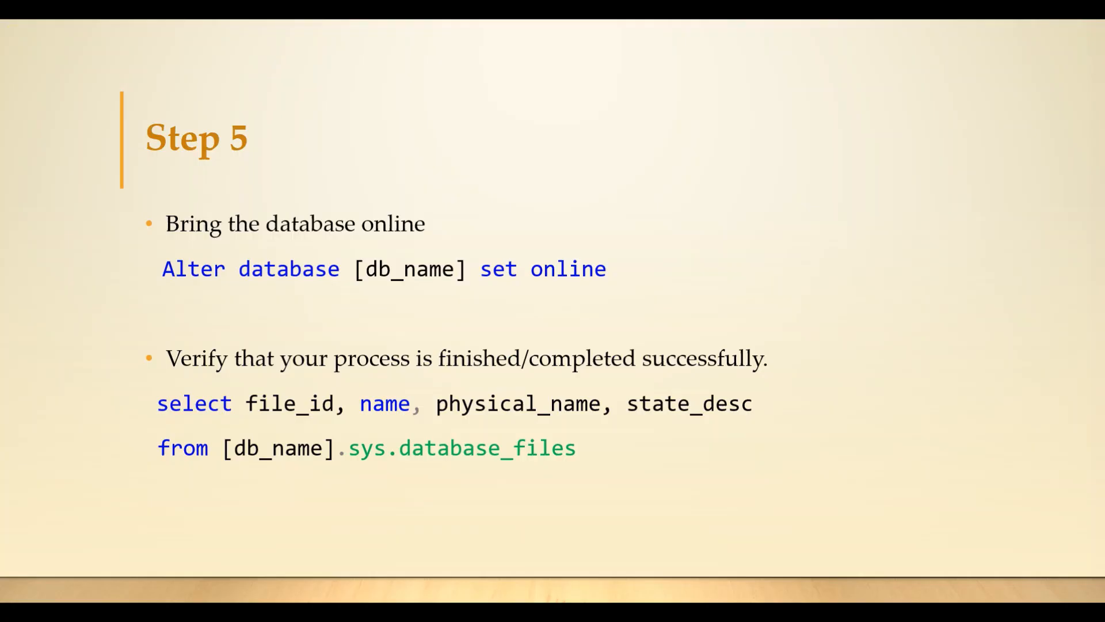
key("Right")
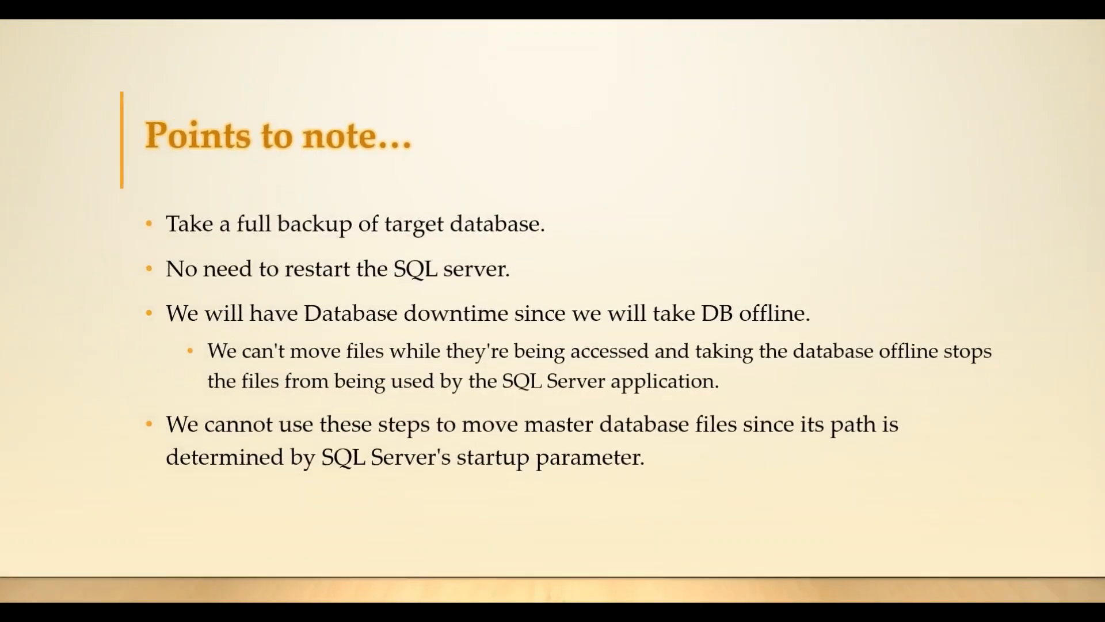